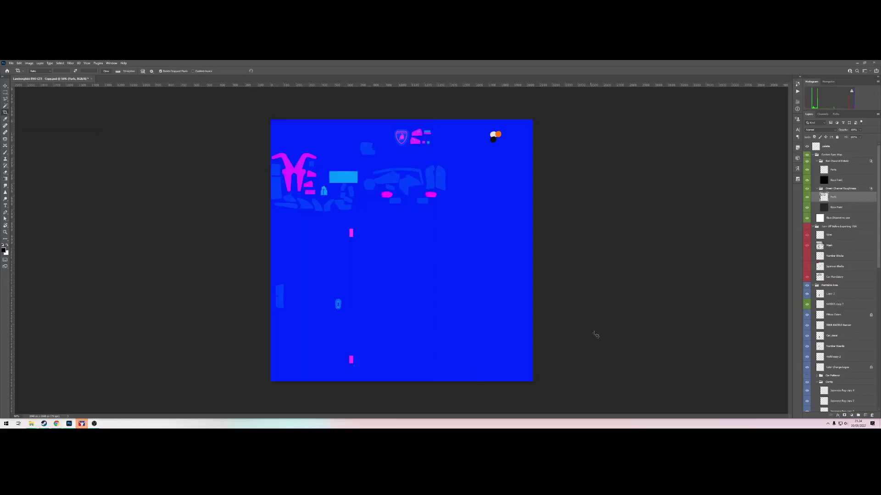
Step: Toggle the Custom Spec Map group's visibility to compare the spec map with the car livery beneath it
{"action": "left_click", "coordinate": [806, 156]}
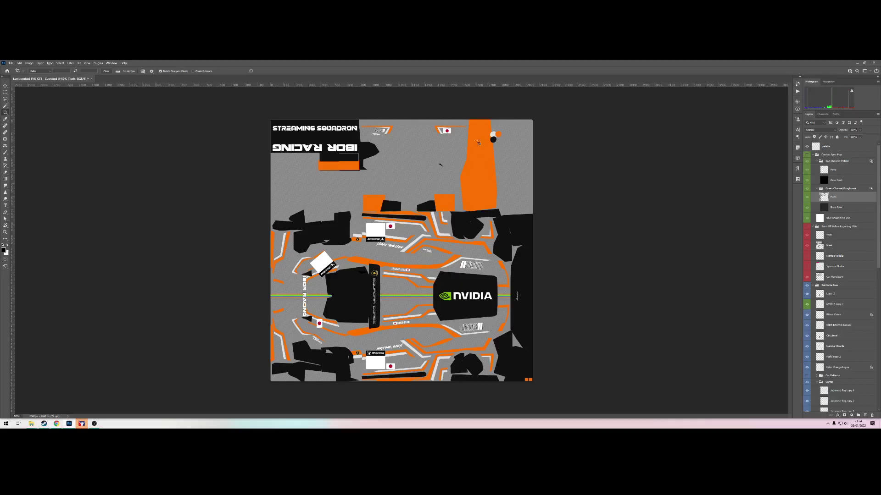
{"action": "key", "text": "z"}
{"action": "left_click", "coordinate": [402, 323]}
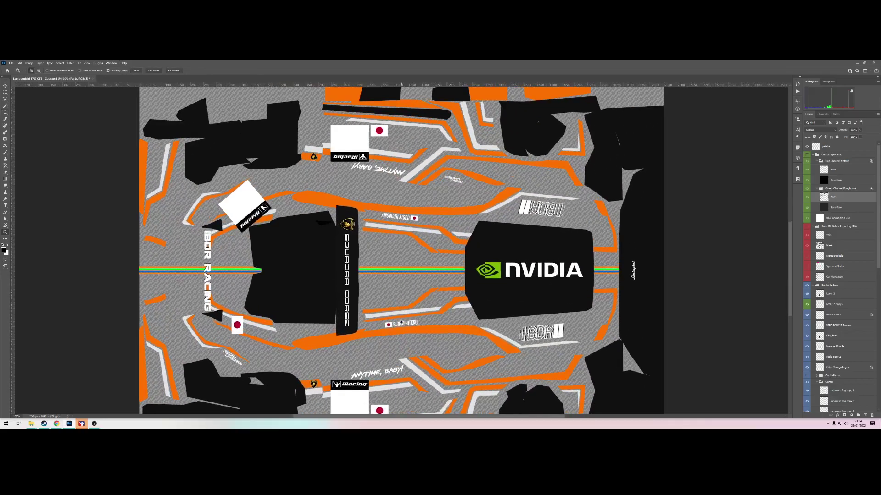
{"action": "left_click", "coordinate": [404, 303], "text": "alt"}
{"action": "left_click", "coordinate": [406, 293], "text": "alt"}
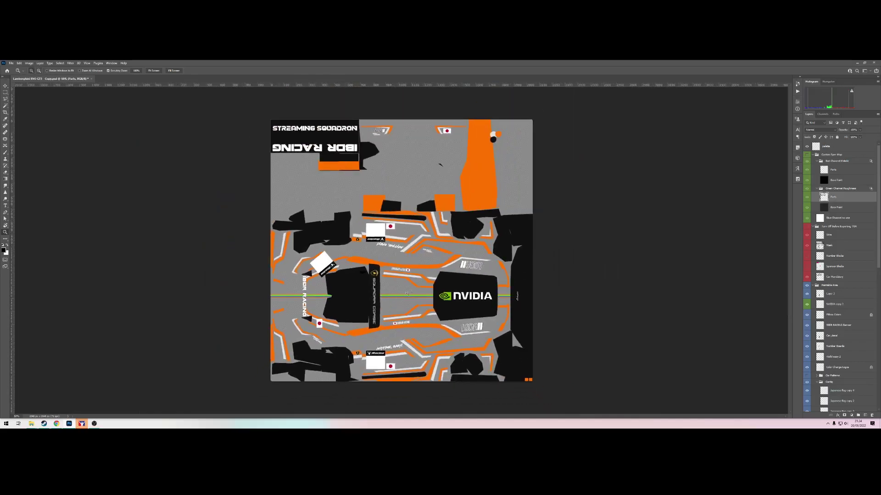
{"action": "left_click", "coordinate": [807, 155]}
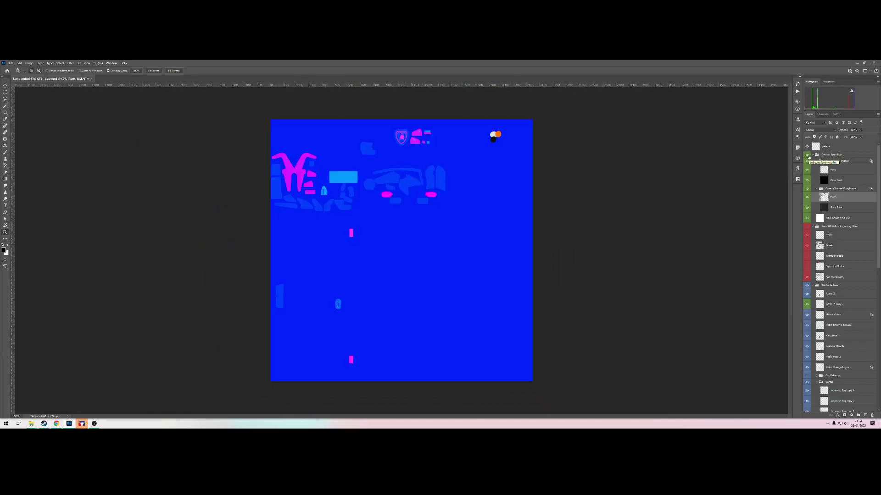
{"action": "left_click", "coordinate": [807, 158]}
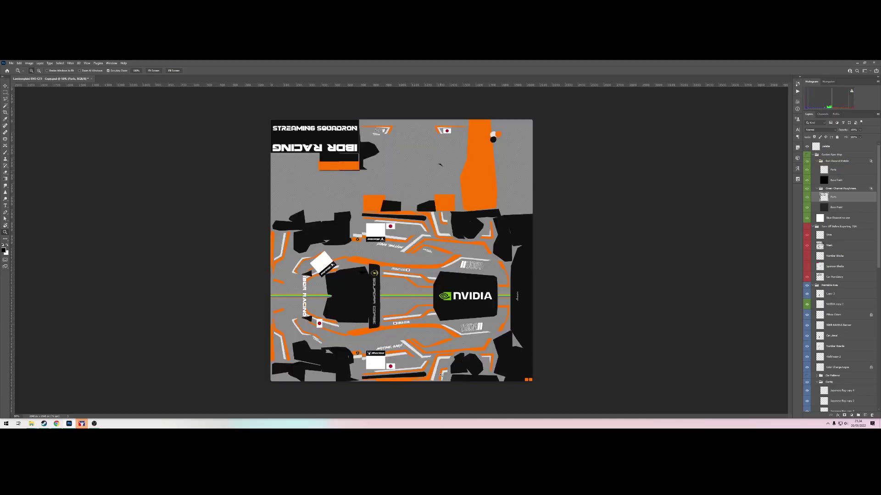
Step: Examine the diagonal carbon pattern around the orange and white stripes on the car's side
{"action": "left_click_drag", "start_coordinate": [439, 365], "coordinate": [493, 281]}
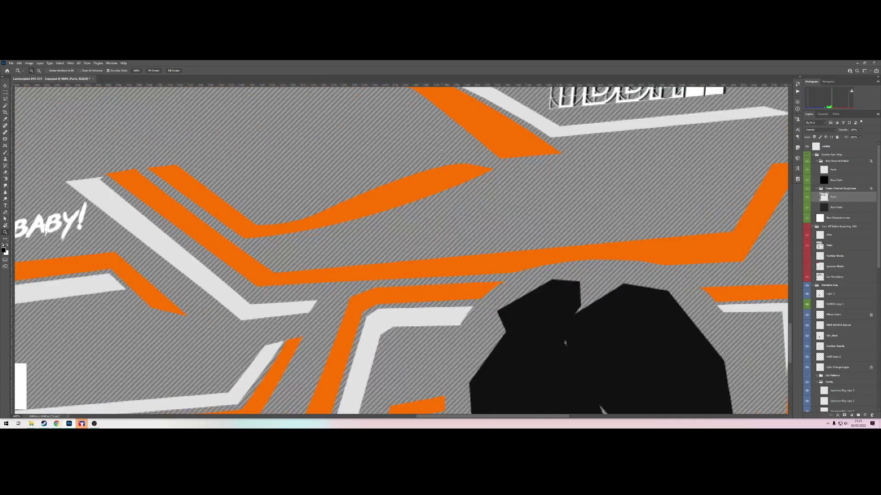
{"action": "left_click_drag", "start_coordinate": [462, 245], "coordinate": [431, 278]}
{"action": "left_click", "coordinate": [428, 286]}
{"action": "left_click_drag", "start_coordinate": [384, 357], "coordinate": [392, 345]}
{"action": "left_click", "coordinate": [441, 237], "text": "alt"}
{"action": "left_click", "coordinate": [441, 237], "text": "alt"}
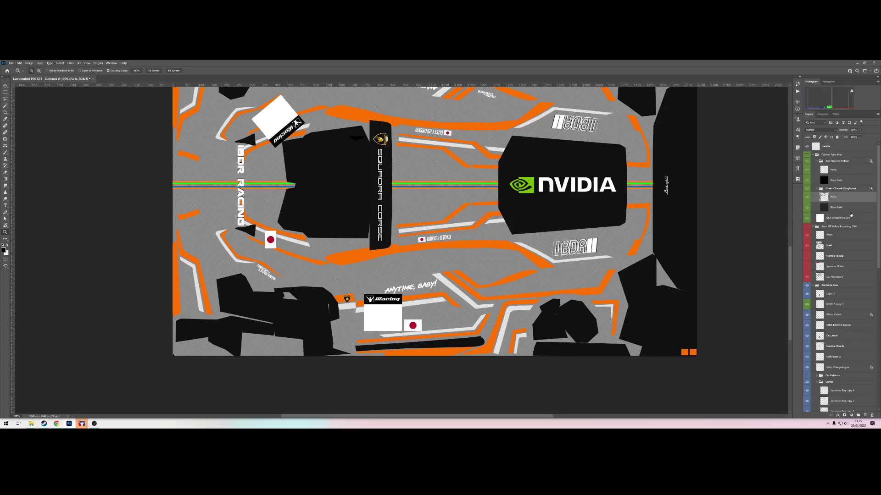
Step: Duplicate the Layer 1 pattern layer near the bottom of the layer stack, name the copy "carbon" and invert its colours
{"action": "scroll", "coordinate": [851, 215], "scroll_direction": "down", "scroll_amount": 15}
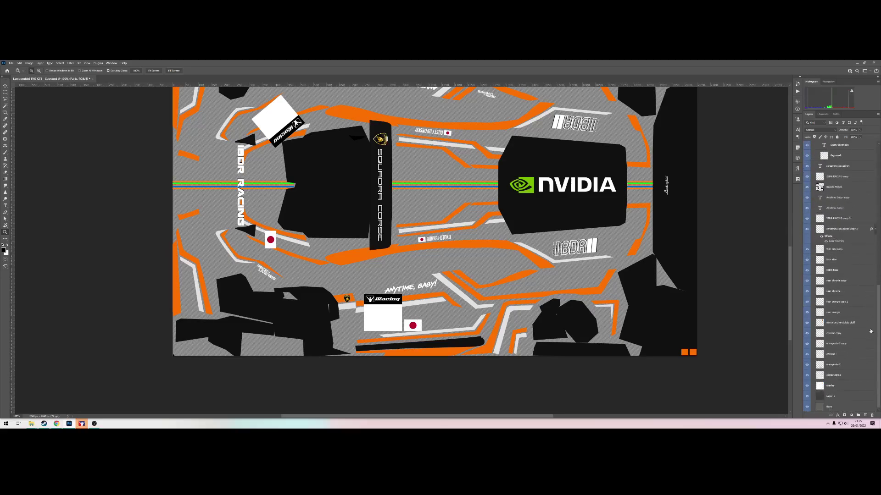
{"action": "right_click", "coordinate": [841, 396]}
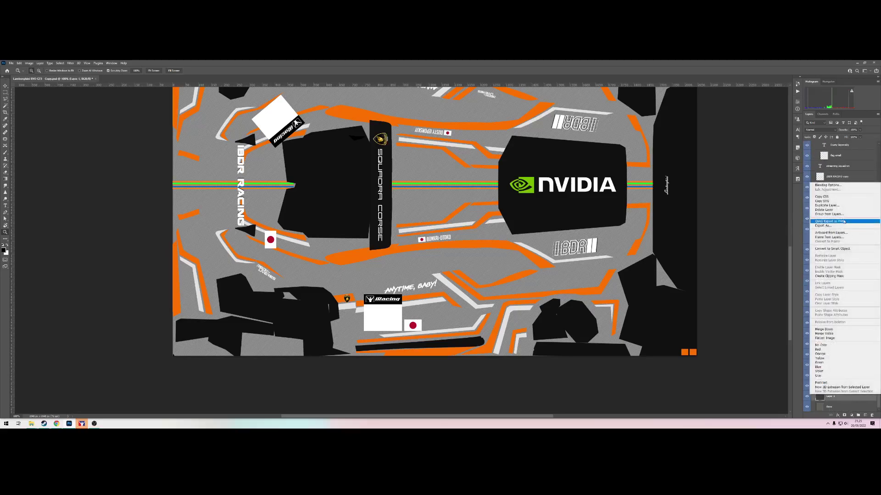
{"action": "left_click", "coordinate": [844, 205]}
{"action": "key", "text": "Return"}
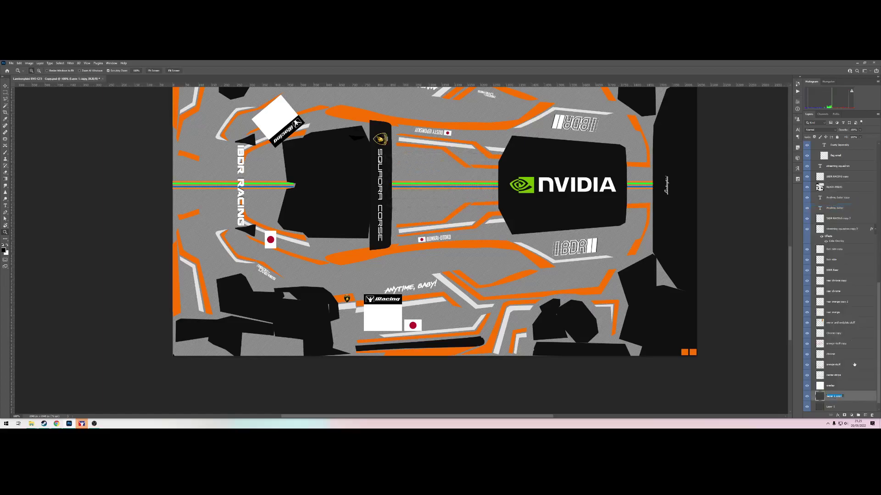
{"action": "type", "text": "2arbon"}
{"action": "key", "text": "Return"}
{"action": "key", "text": "ctrl+i"}
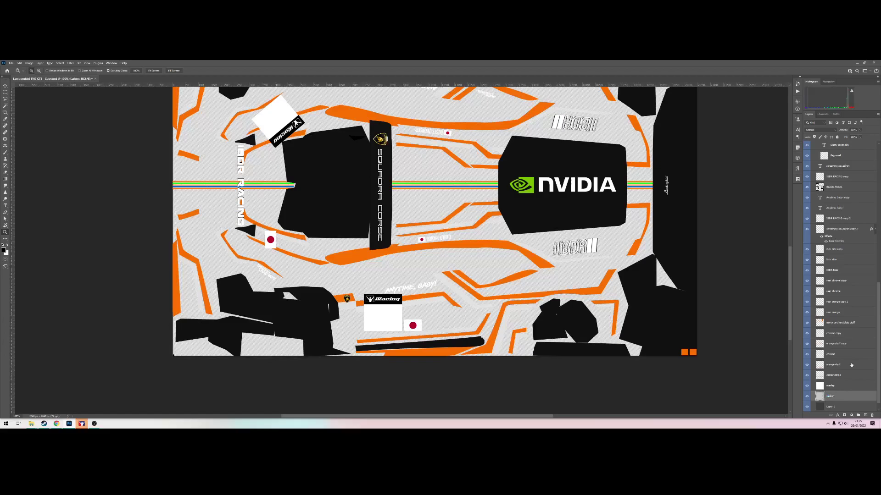
Step: Move the carbon layer to the top of the Green Channel Roughness group and show the Custom Spec Map group
{"action": "left_click_drag", "start_coordinate": [838, 399], "coordinate": [840, 188]}
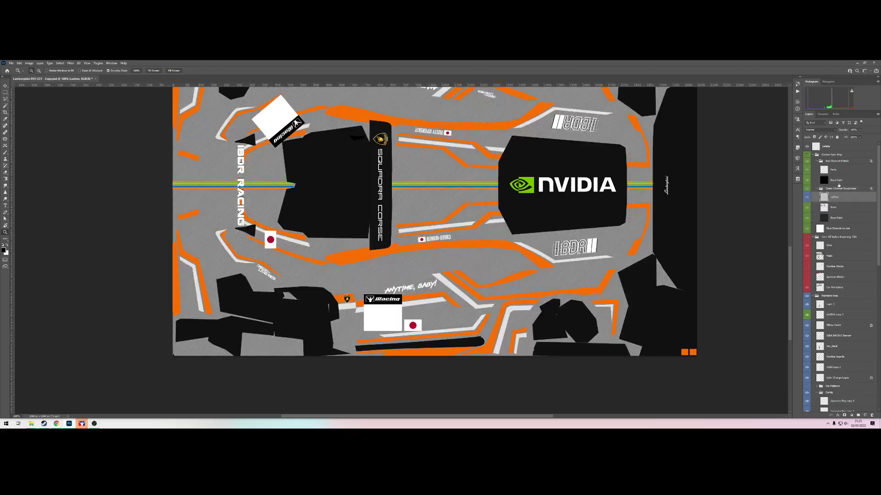
{"action": "left_click", "coordinate": [808, 155]}
{"action": "left_click", "coordinate": [457, 305], "text": "alt"}
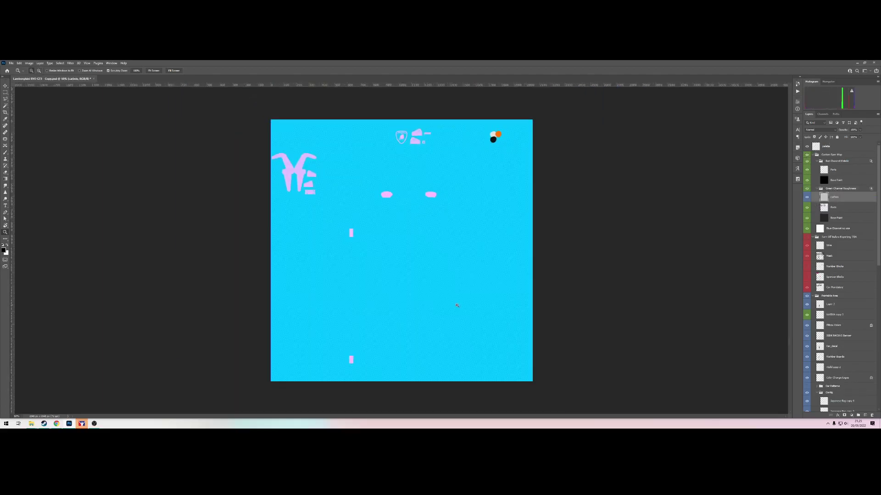
{"action": "left_click_drag", "start_coordinate": [373, 209], "coordinate": [402, 211]}
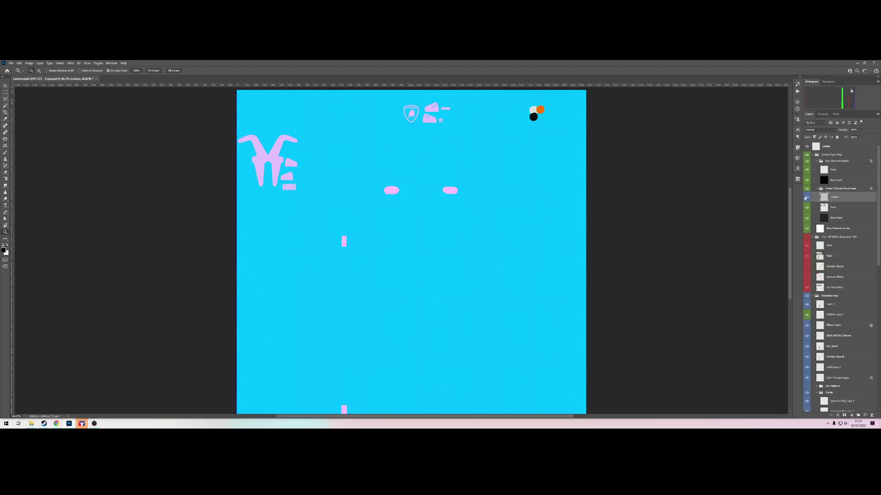
Step: Clear the carbon layer over the green channel's Parts shapes and outside the car's body panels, using the Mask layer's outline
{"action": "left_click", "coordinate": [825, 209], "text": "ctrl"}
{"action": "key", "text": "Delete"}
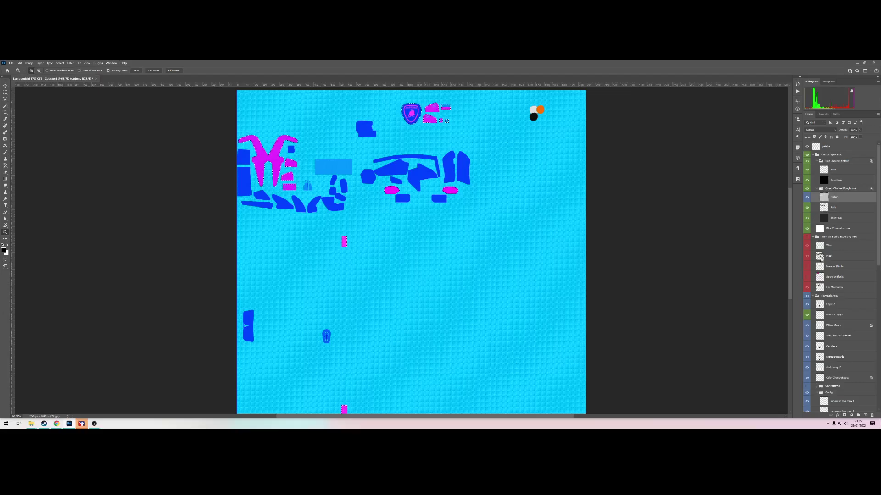
{"action": "left_click", "coordinate": [820, 256], "text": "ctrl"}
{"action": "key", "text": "ctrl+shift+i"}
{"action": "key", "text": "Delete"}
{"action": "key", "text": "ctrl+d"}
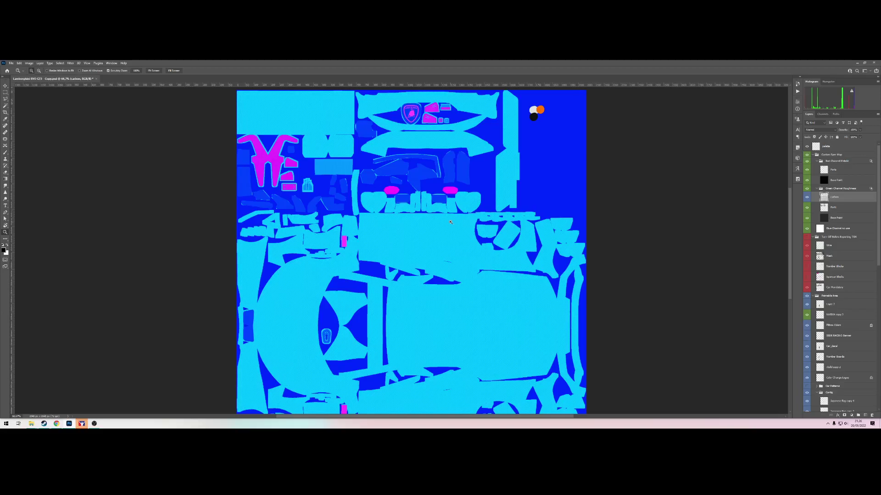
Step: Make white the foreground colour and set the hard round Brush to its largest size
{"action": "left_click", "coordinate": [7, 244]}
{"action": "key", "text": "b"}
{"action": "right_click", "coordinate": [317, 249]}
{"action": "left_click_drag", "start_coordinate": [348, 258], "coordinate": [353, 261]}
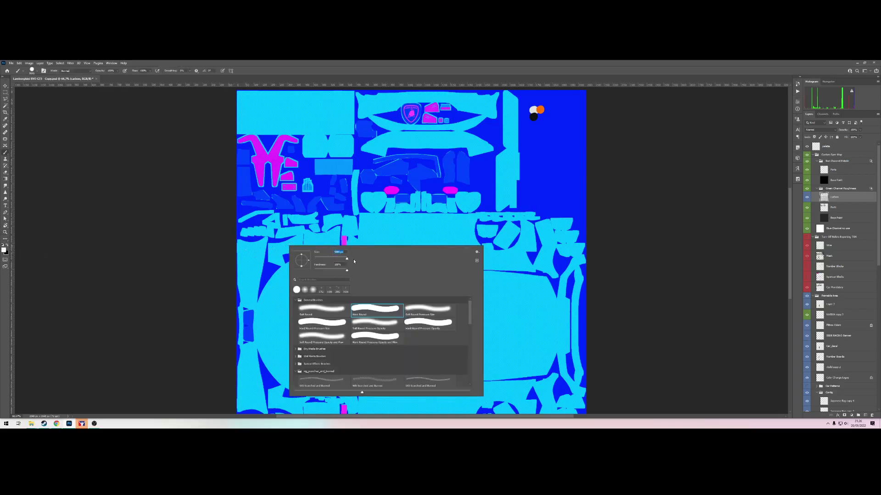
{"action": "key", "text": "Return"}
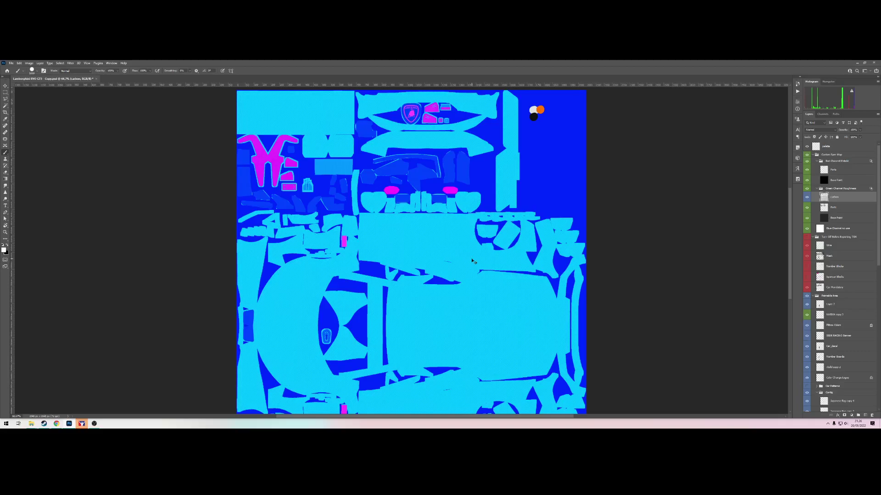
Step: Create a new layer named "decals" above the carbon layer
{"action": "key", "text": "ctrl+shift+n"}
{"action": "type", "text": "decals"}
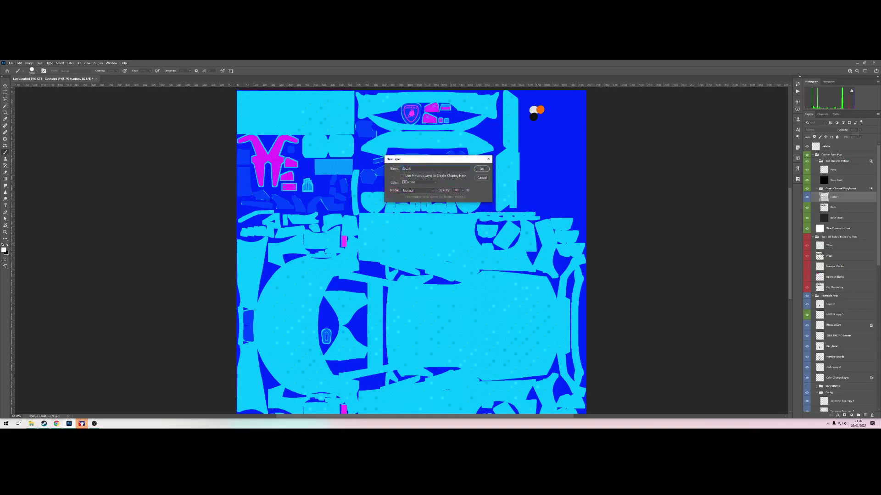
{"action": "key", "text": "Return"}
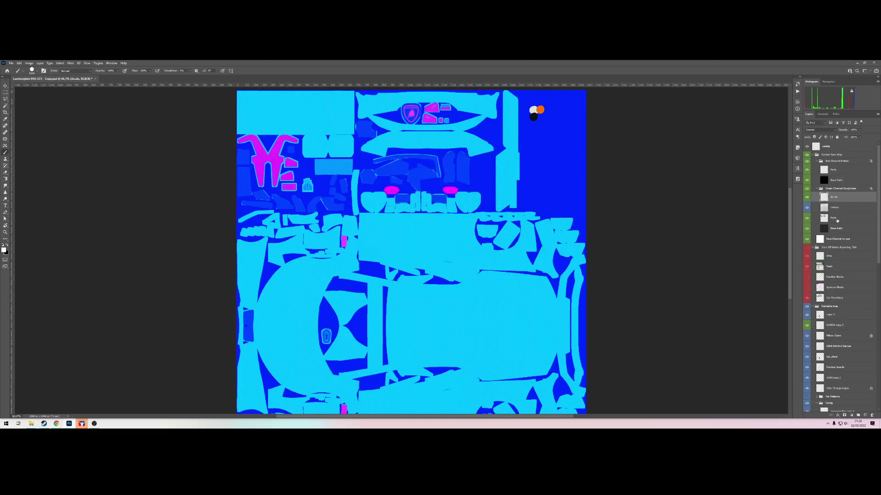
Step: Paint the windscreen banner shape from Layer 2 and the NVIDIA logo shape white on the decals layer
{"action": "left_click", "coordinate": [820, 315], "text": "ctrl"}
{"action": "left_click", "coordinate": [377, 340]}
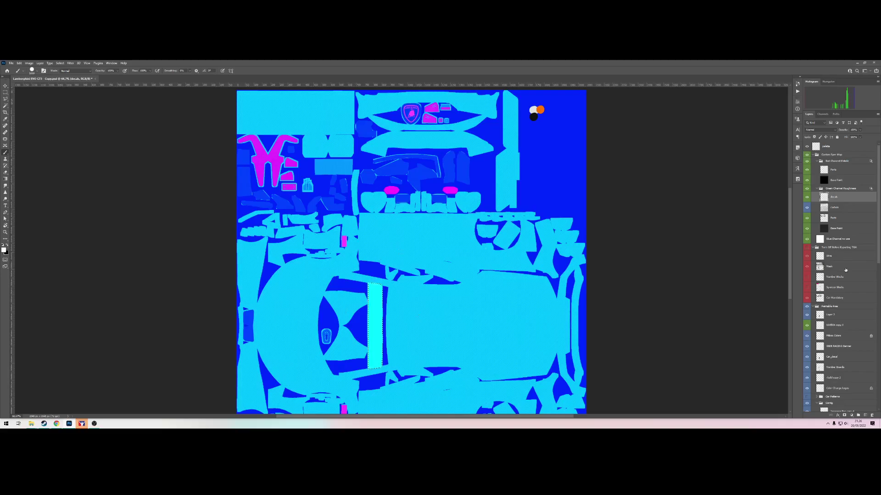
{"action": "left_click", "coordinate": [820, 326], "text": "ctrl"}
{"action": "left_click", "coordinate": [384, 340]}
{"action": "scroll", "coordinate": [821, 286], "scroll_direction": "down", "scroll_amount": 3}
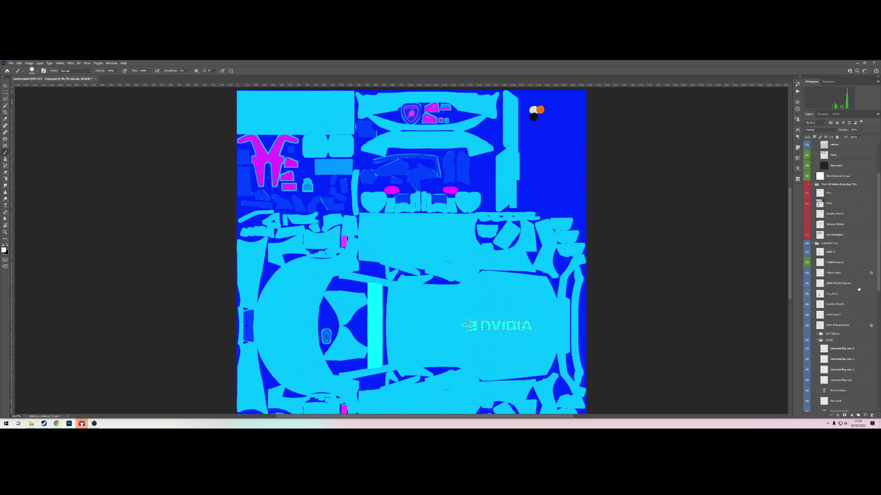
Step: Use the outlines of the next two decal layers to paint the small side emblems white on the decals layer
{"action": "left_click", "coordinate": [820, 285], "text": "ctrl"}
{"action": "left_click", "coordinate": [821, 295], "text": "ctrl"}
{"action": "scroll", "coordinate": [442, 281], "scroll_direction": "down", "scroll_amount": 1}
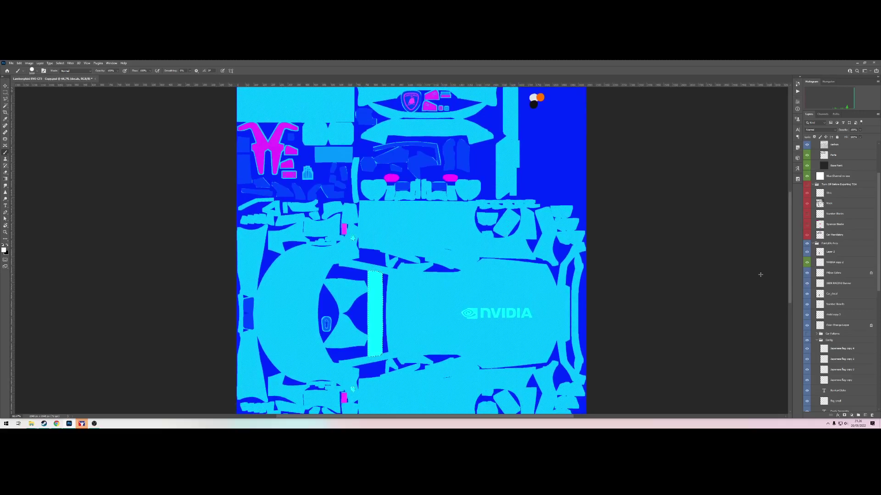
{"action": "scroll", "coordinate": [842, 253], "scroll_direction": "down", "scroll_amount": 3}
Step: Paint the number boards and the small lettering and logo shapes white on the decals layer, using their layers' outlines
{"action": "left_click", "coordinate": [823, 276], "text": "ctrl"}
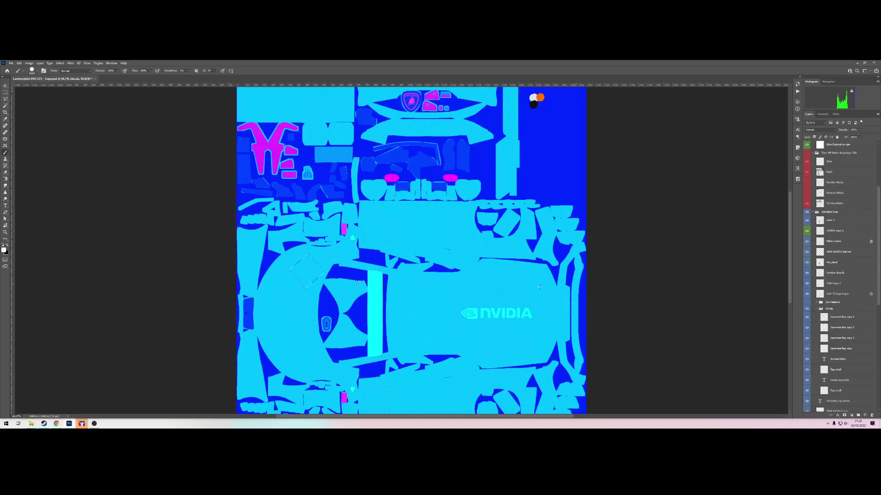
{"action": "left_click", "coordinate": [820, 284], "text": "ctrl"}
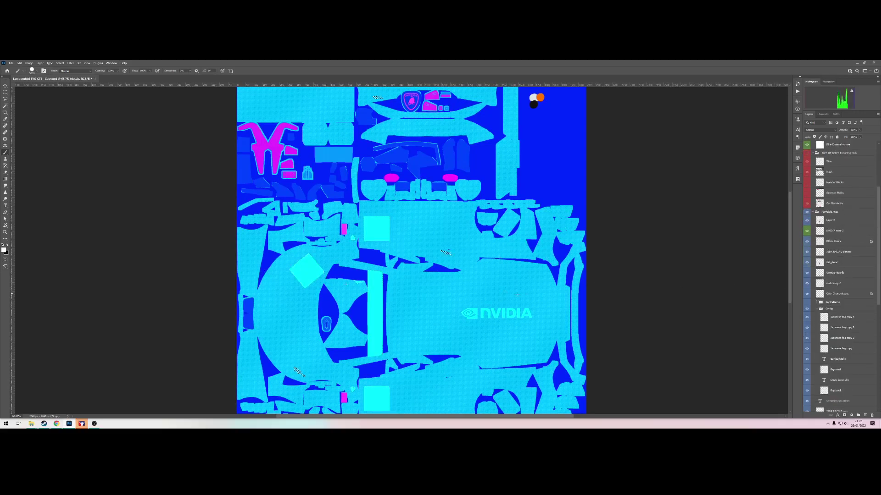
{"action": "left_click", "coordinate": [821, 294], "text": "ctrl"}
{"action": "scroll", "coordinate": [826, 243], "scroll_direction": "down", "scroll_amount": 5}
Step: Paint the shapes of the four Japanese flag layers white on the decals layer
{"action": "left_click", "coordinate": [820, 338], "text": "ctrl"}
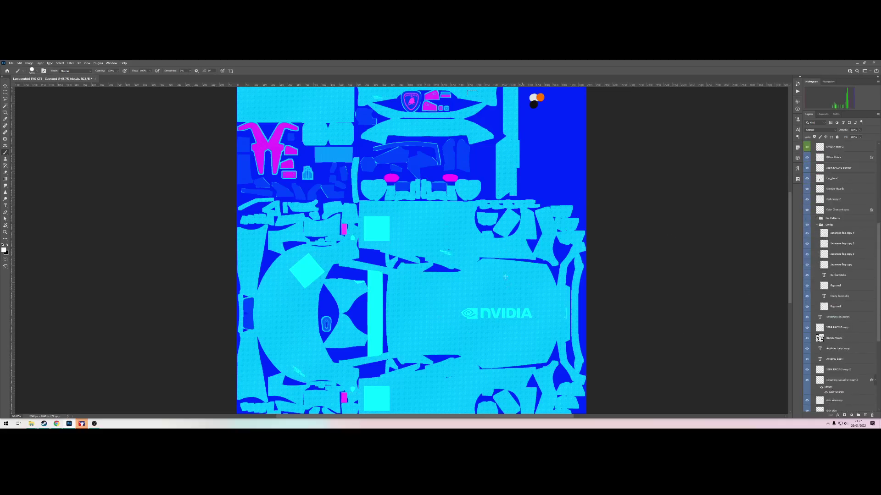
{"action": "left_click", "coordinate": [505, 276]}
{"action": "left_click", "coordinate": [823, 243], "text": "ctrl"}
{"action": "left_click", "coordinate": [825, 256], "text": "ctrl"}
{"action": "right_click", "coordinate": [373, 210]}
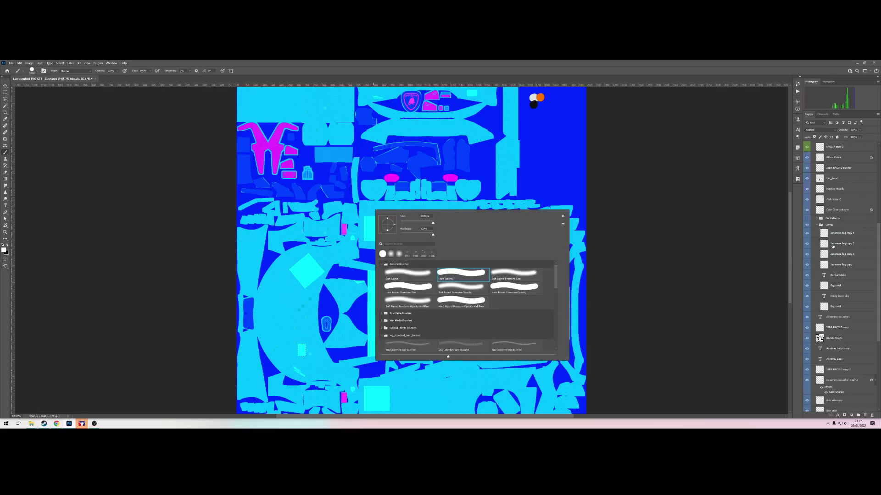
{"action": "left_click", "coordinate": [824, 267], "text": "ctrl"}
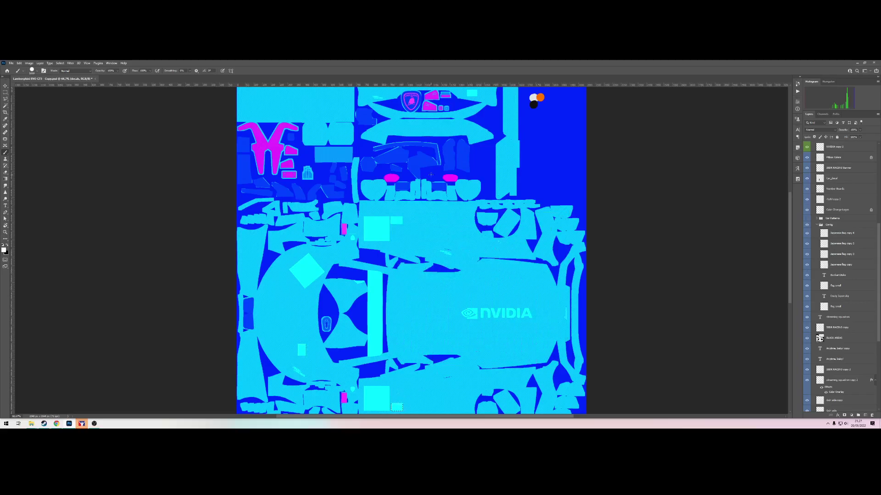
Step: Fill the driver name texts, the "Streaming Squadron" text and the "IBDR RACING" copy lettering with white on the decals layer
{"action": "left_click", "coordinate": [824, 276], "text": "ctrl"}
{"action": "left_click", "coordinate": [825, 296], "text": "ctrl"}
{"action": "left_click", "coordinate": [821, 317], "text": "ctrl"}
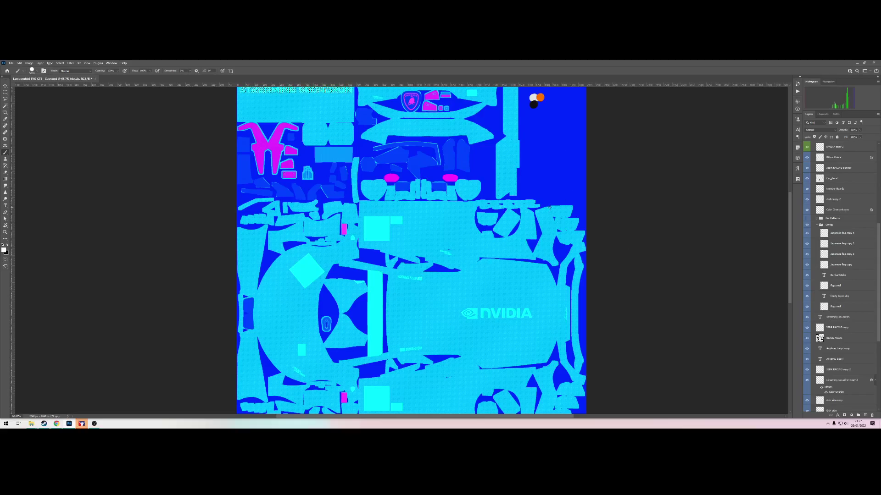
{"action": "left_click", "coordinate": [819, 328], "text": "ctrl"}
{"action": "key", "text": "alt+BackSpace"}
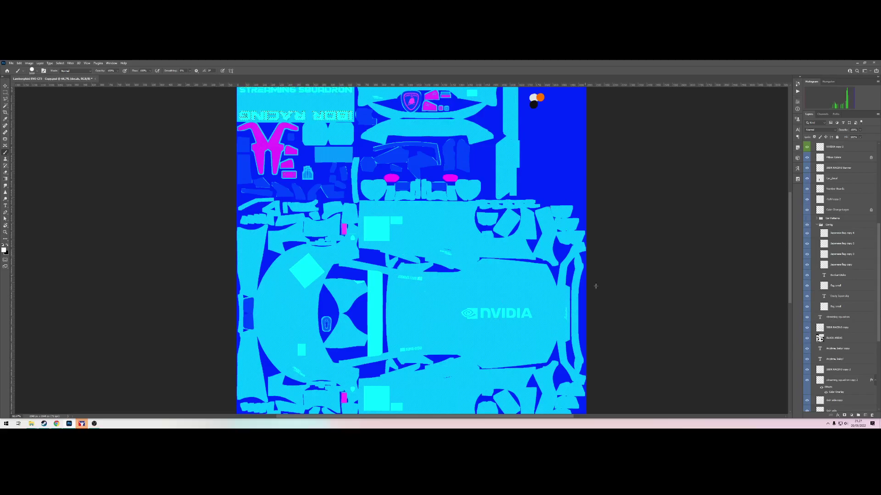
Step: Fill the outlines of both "Anytime, baby!" texts with white on the decals layer
{"action": "scroll", "coordinate": [821, 338], "scroll_direction": "down", "scroll_amount": 3}
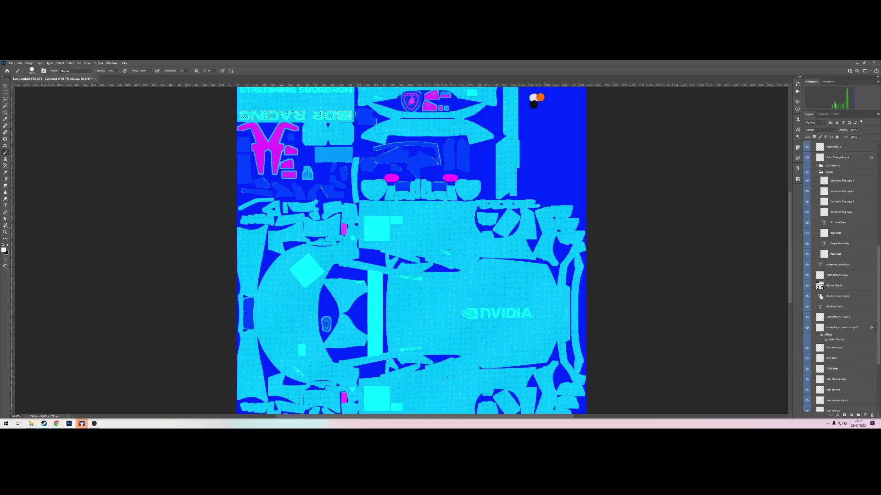
{"action": "left_click", "coordinate": [820, 296], "text": "ctrl"}
{"action": "key", "text": "alt+BackSpace"}
{"action": "left_click", "coordinate": [821, 307], "text": "ctrl"}
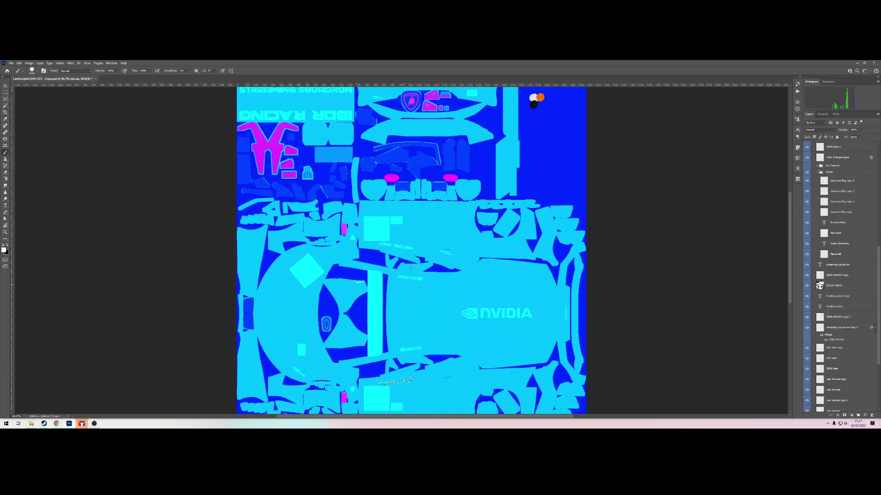
{"action": "key", "text": "alt+BackSpace"}
Step: Fill the front "IBDR RACING" lettering and the two IBDR side logos with white on the decals layer
{"action": "left_click", "coordinate": [820, 317], "text": "ctrl"}
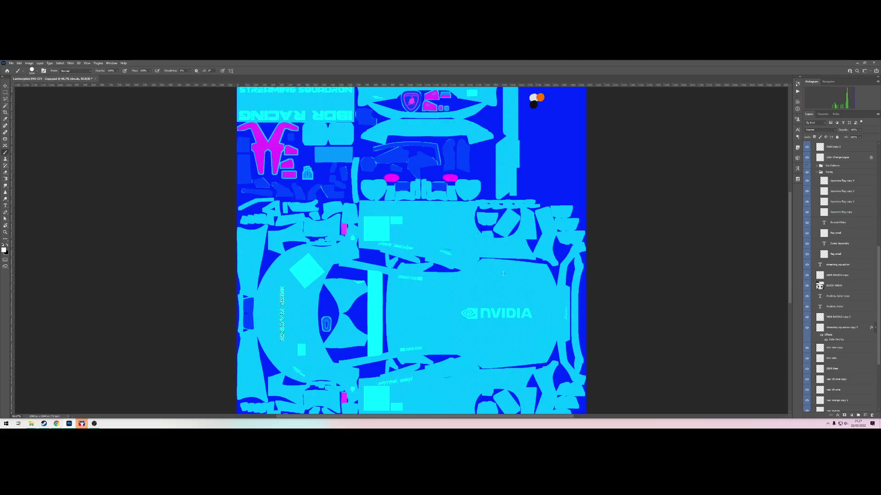
{"action": "left_click", "coordinate": [821, 335]}
{"action": "left_click", "coordinate": [819, 349], "text": "ctrl"}
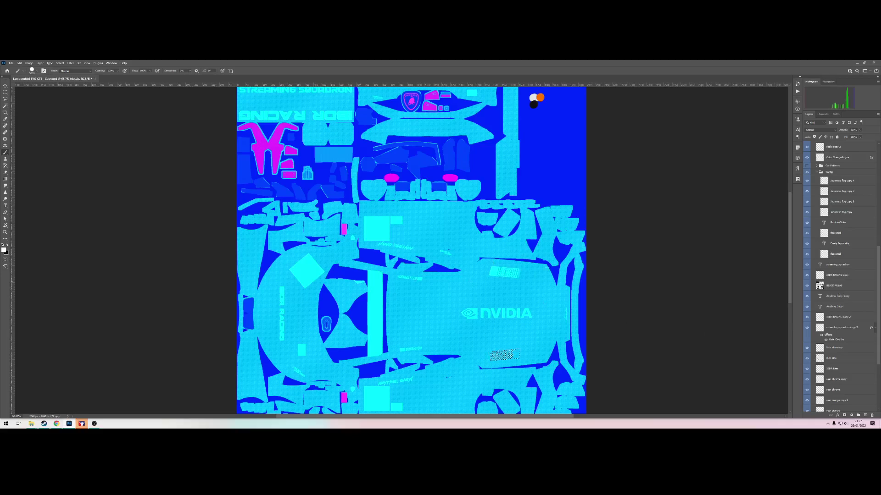
{"action": "scroll", "coordinate": [844, 327], "scroll_direction": "down", "scroll_amount": 3}
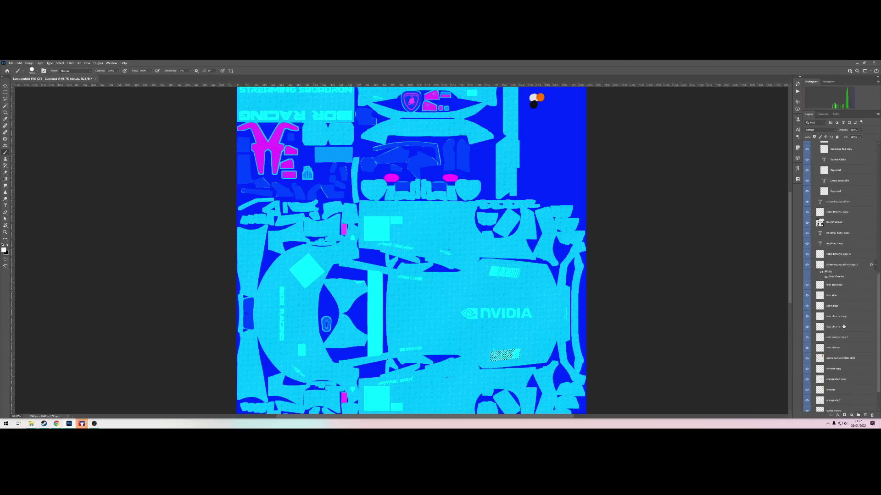
Step: Fill the rear IBDR logo's shape with white on the decals layer
{"action": "left_click", "coordinate": [820, 306], "text": "ctrl"}
{"action": "left_click", "coordinate": [671, 285]}
{"action": "scroll", "coordinate": [827, 383], "scroll_direction": "down", "scroll_amount": 1}
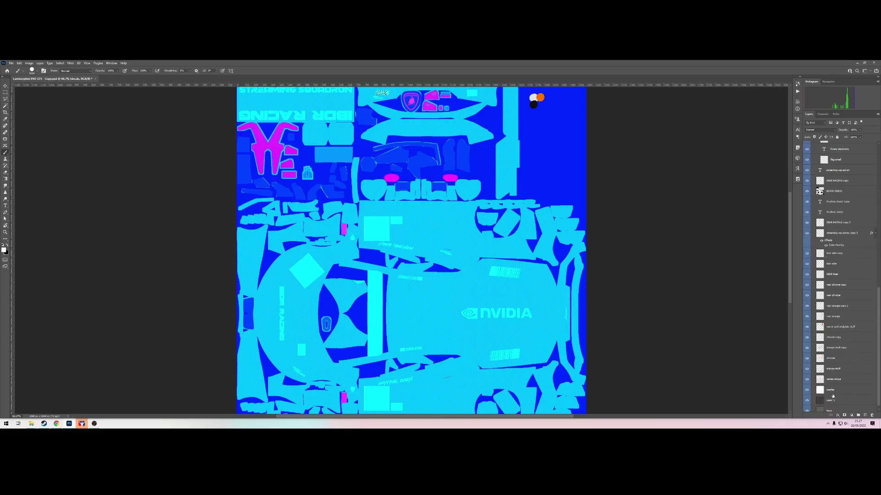
Step: Create a new layer named "Black areas" above the decals layer in the green channel roughness group
{"action": "scroll", "coordinate": [830, 386], "scroll_direction": "up", "scroll_amount": 10}
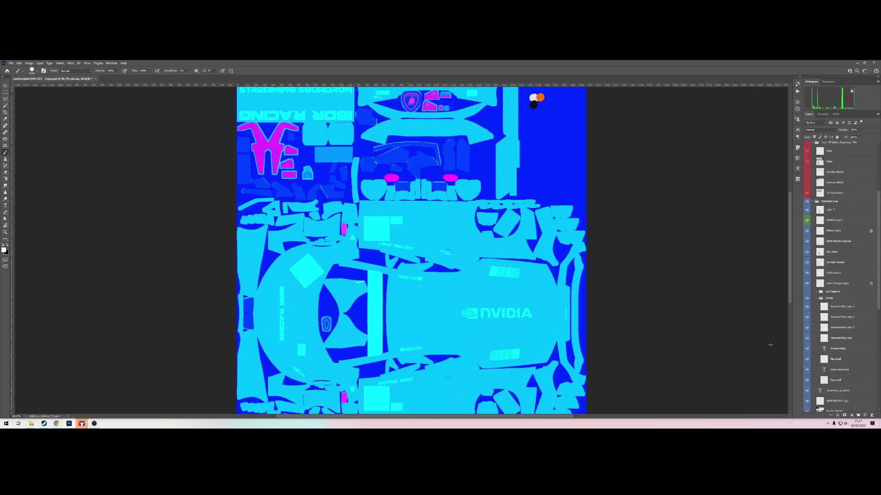
{"action": "key", "text": "z"}
{"action": "mouse_move", "coordinate": [320, 140]}
{"action": "left_mouse_down"}
{"action": "mouse_move", "coordinate": [277, 141]}
{"action": "mouse_move", "coordinate": [302, 140]}
{"action": "left_mouse_up"}
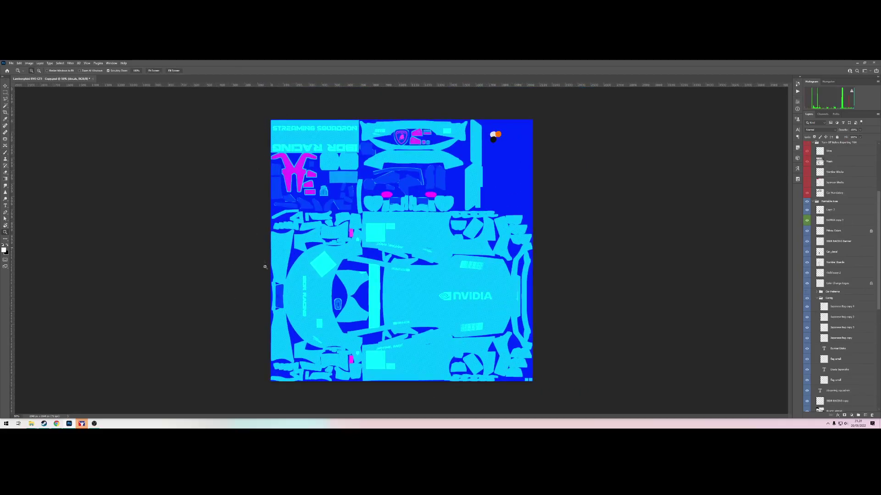
{"action": "left_click", "coordinate": [379, 229]}
{"action": "scroll", "coordinate": [841, 208], "scroll_direction": "up", "scroll_amount": 5}
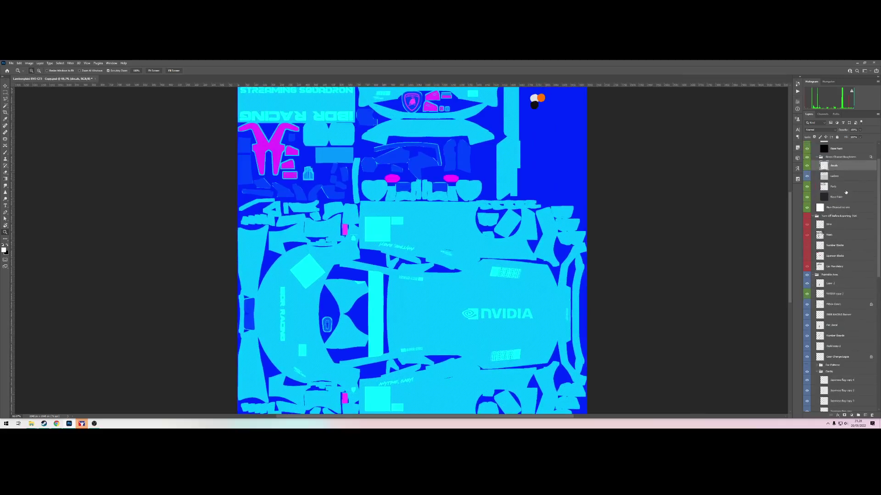
{"action": "scroll", "coordinate": [479, 227], "scroll_direction": "down", "scroll_amount": 1}
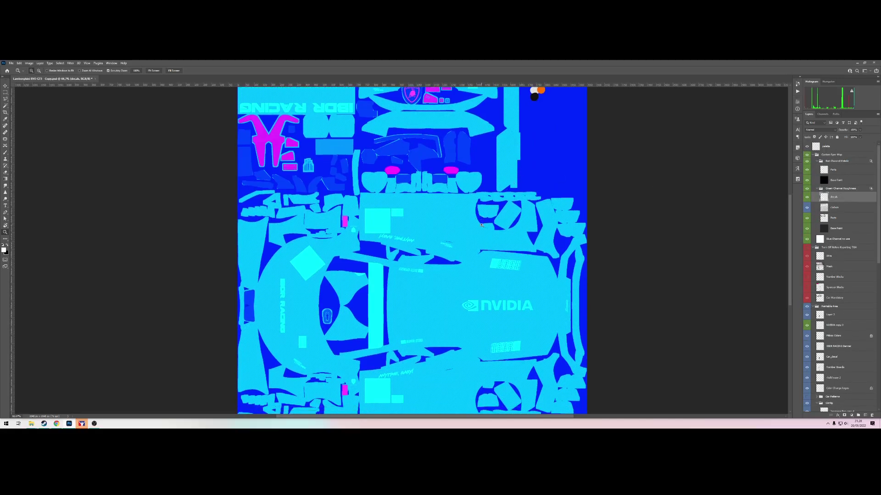
{"action": "key", "text": "ctrl+shift+n"}
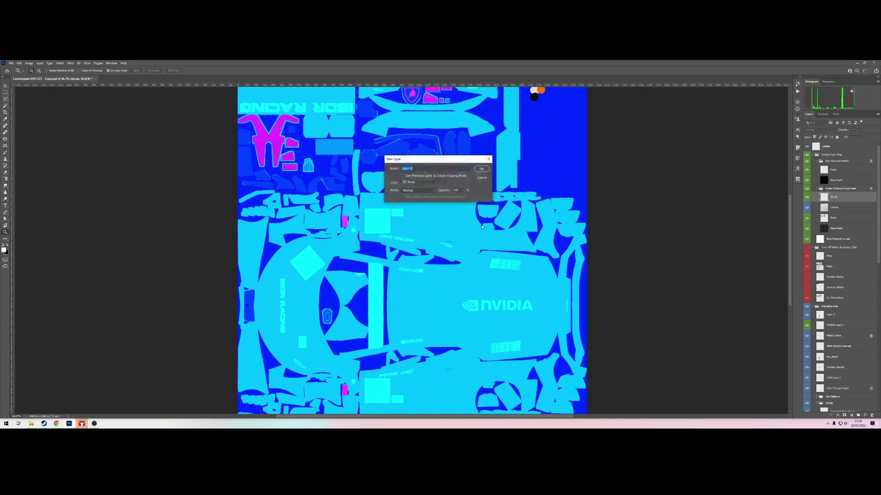
{"action": "type", "text": "Black areas"}
{"action": "key", "text": "Return"}
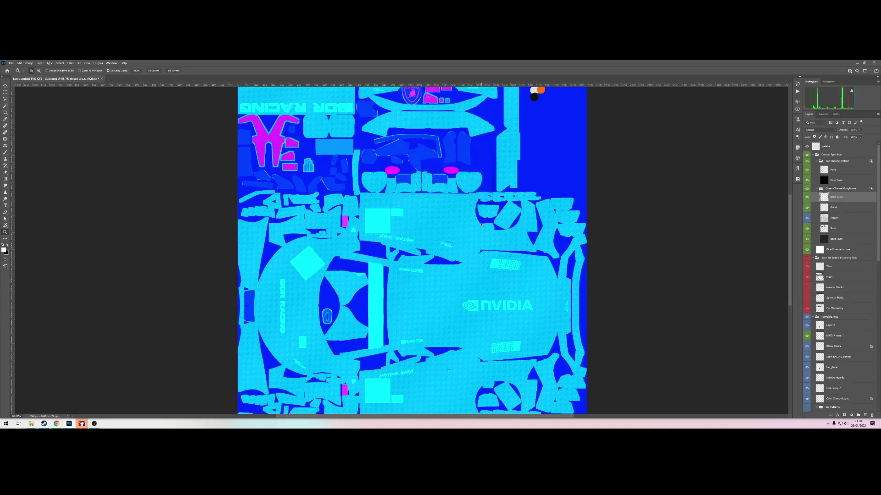
Step: Load the shape of the livery's BLACK AREAS layer as a selection and paint it white on the new black areas layer
{"action": "scroll", "coordinate": [839, 219], "scroll_direction": "down", "scroll_amount": 10}
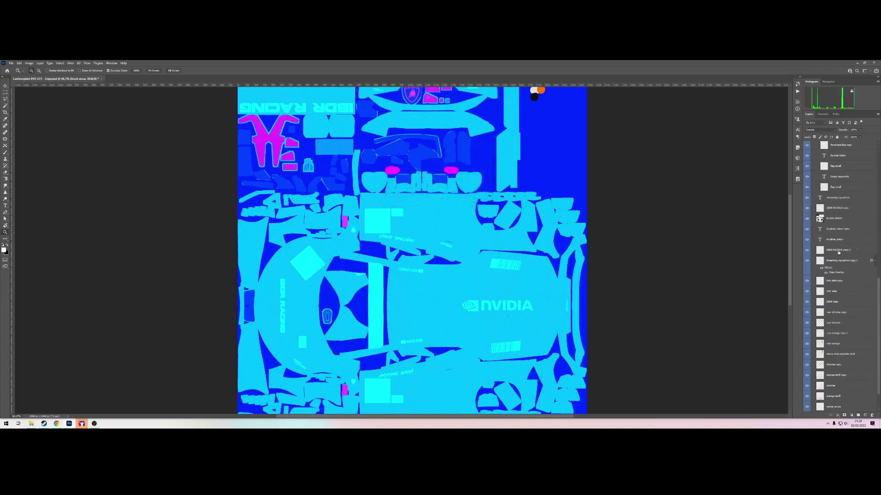
{"action": "left_click_drag", "start_coordinate": [702, 230], "coordinate": [438, 235]}
{"action": "scroll", "coordinate": [438, 235], "scroll_direction": "up", "scroll_amount": 8}
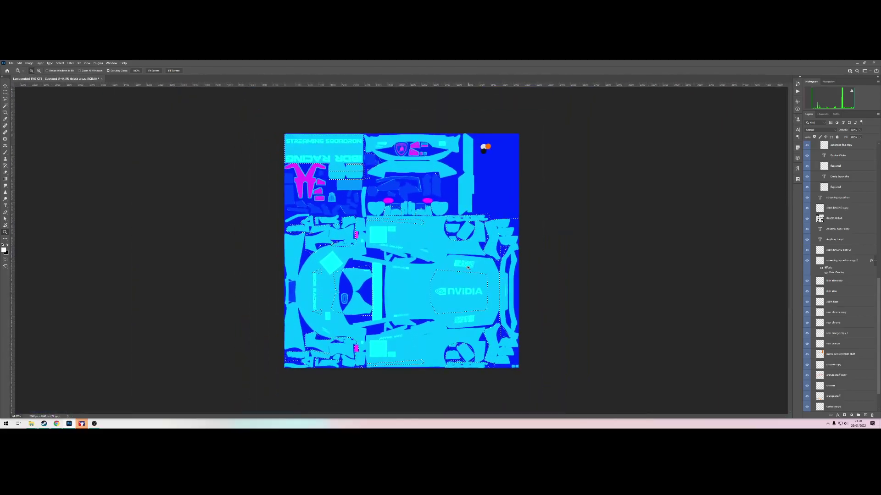
{"action": "key", "text": "b"}
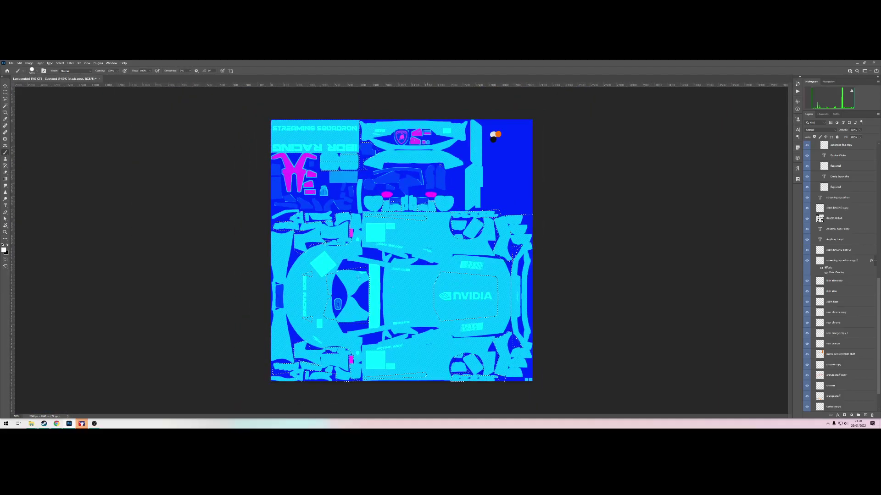
{"action": "left_click", "coordinate": [598, 202]}
{"action": "key", "text": "ctrl+d"}
Step: Create a new layer named "stripes" above the black areas layer in the green channel roughness group
{"action": "scroll", "coordinate": [849, 228], "scroll_direction": "up", "scroll_amount": 10}
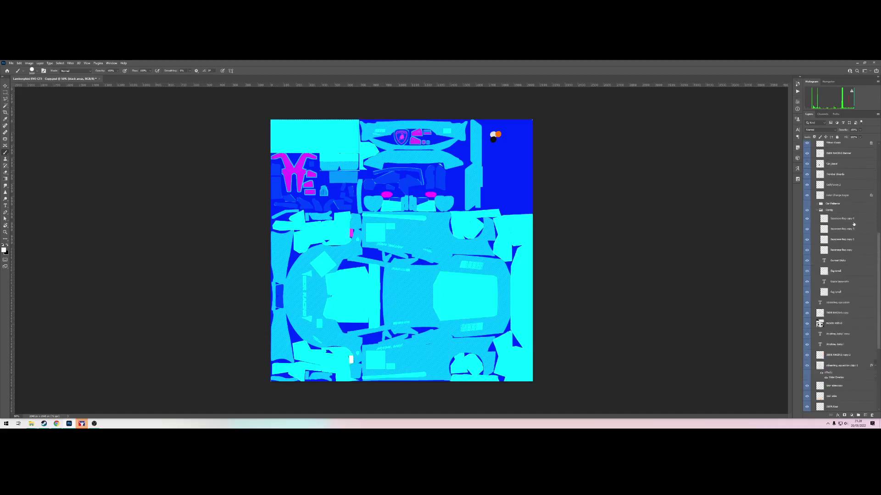
{"action": "key", "text": "ctrl+shift+n"}
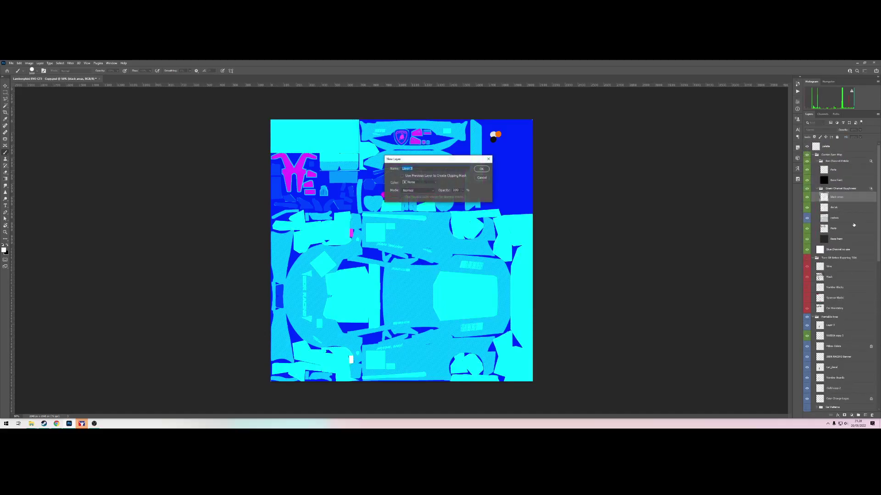
{"action": "type", "text": "str"}
{"action": "key", "text": "Return"}
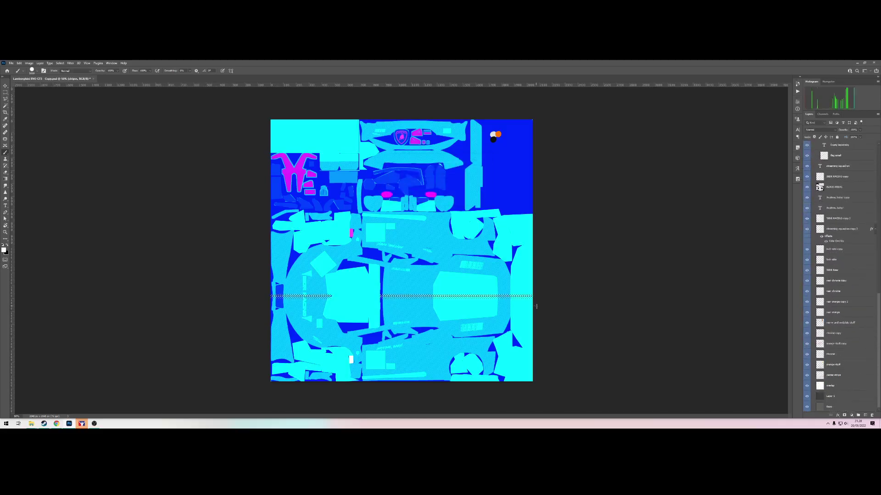
Step: Fill the shapes of the livery's orange and chrome stripe layers, including the rear ones and their copies, with white on the stripes layer
{"action": "left_click", "coordinate": [820, 355], "text": "ctrl"}
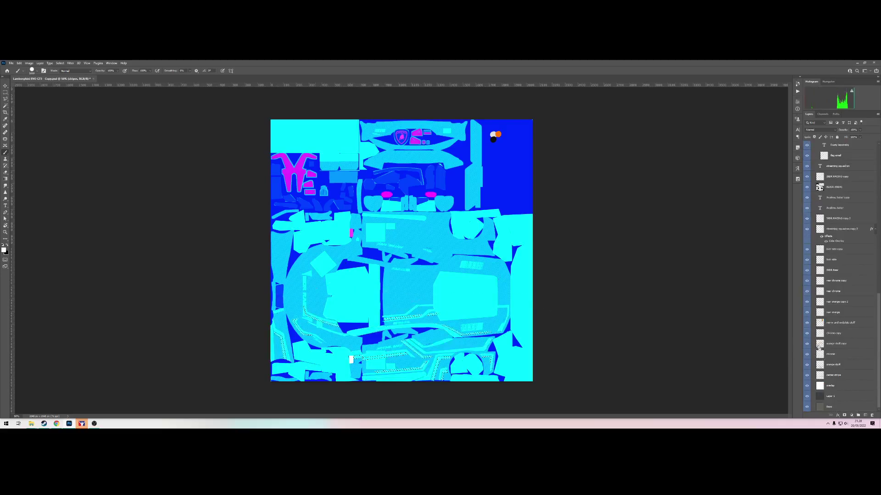
{"action": "left_click", "coordinate": [819, 343], "text": "ctrl"}
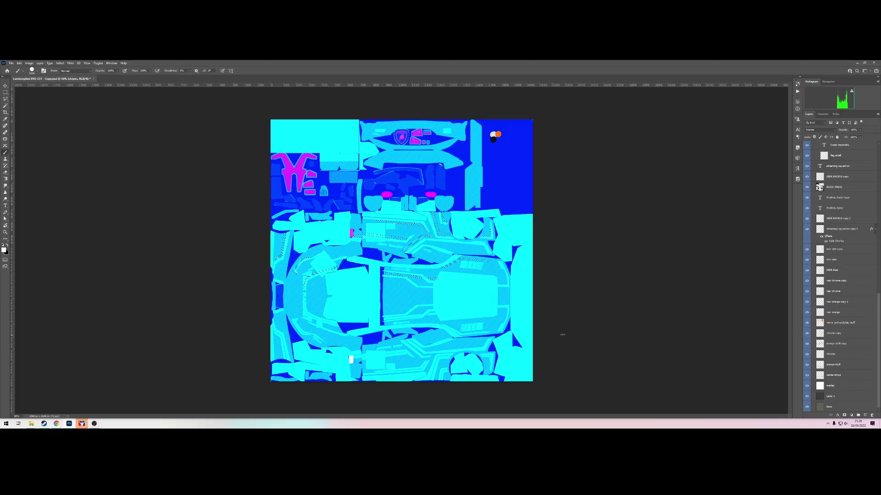
{"action": "left_click", "coordinate": [821, 313], "text": "ctrl"}
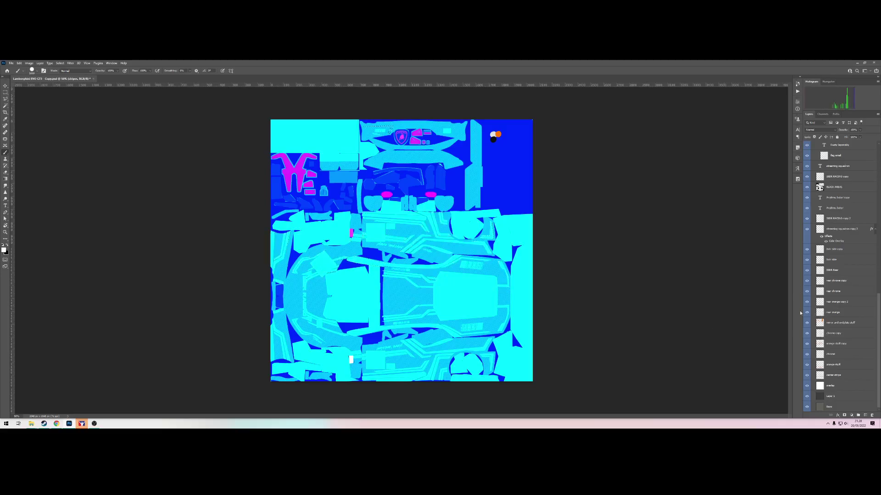
{"action": "left_click", "coordinate": [820, 302], "text": "ctrl"}
{"action": "left_click", "coordinate": [820, 282], "text": "ctrl"}
{"action": "left_click", "coordinate": [820, 292], "text": "ctrl"}
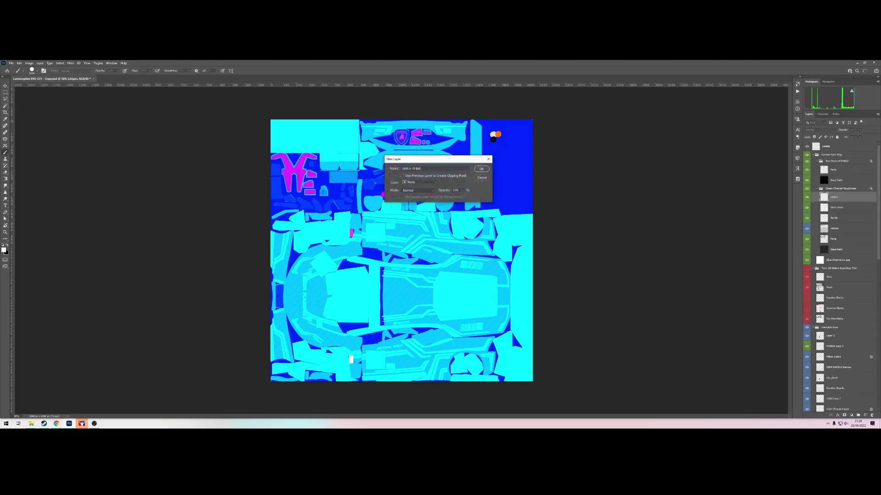
Step: Add a "center stripe" layer to the roughness group and paint the livery's center stripe shape white on it
{"action": "type", "text": "nter stripe"}
{"action": "key", "text": "Return"}
{"action": "scroll", "coordinate": [845, 318], "scroll_direction": "down", "scroll_amount": 15}
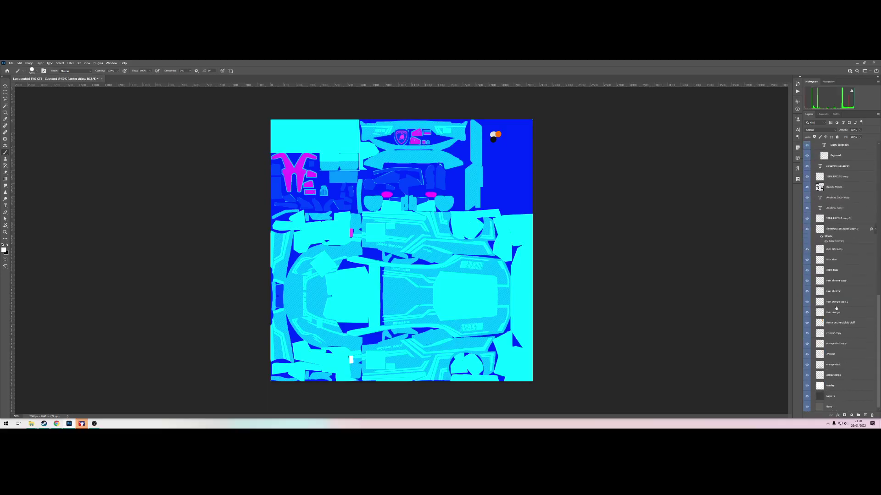
{"action": "left_click", "coordinate": [820, 376], "text": "ctrl"}
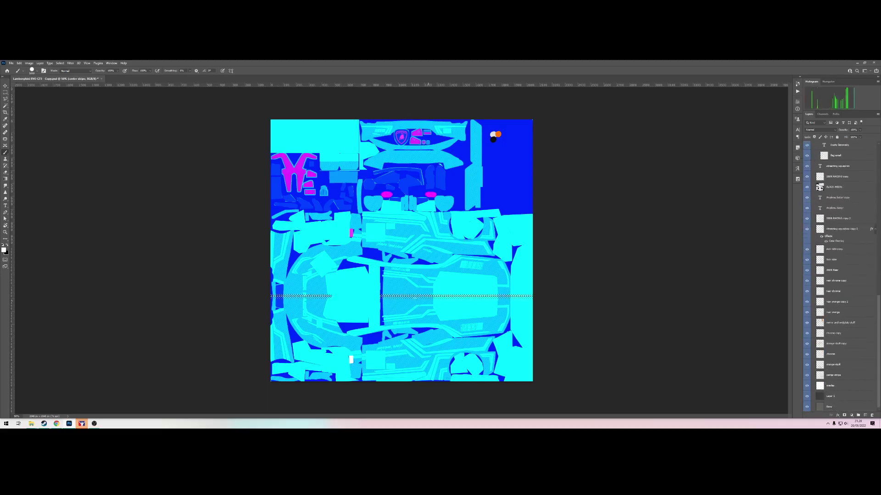
{"action": "left_click", "coordinate": [348, 291]}
{"action": "key", "text": "ctrl+d"}
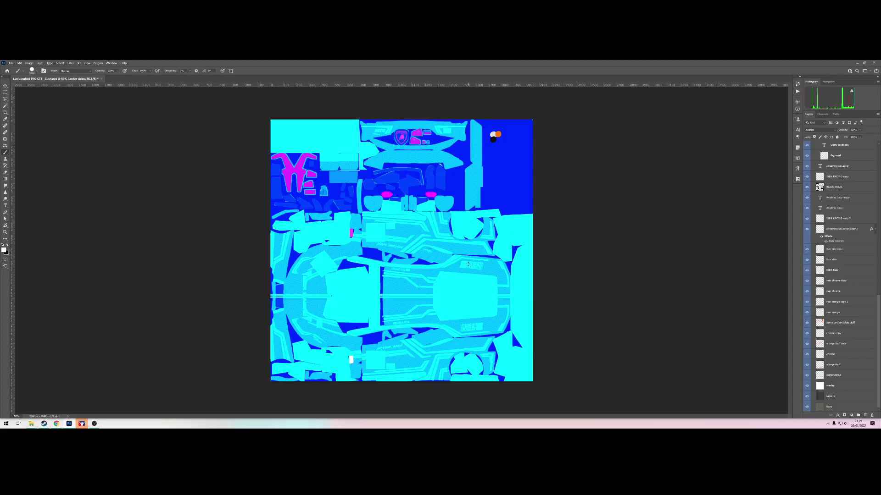
{"action": "key", "text": "z"}
{"action": "left_click", "coordinate": [426, 342]}
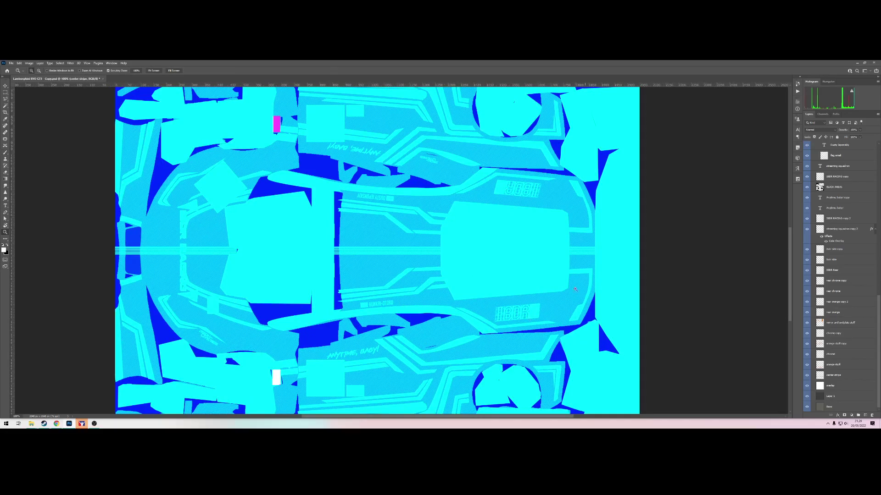
{"action": "left_click", "coordinate": [569, 274], "text": "alt"}
{"action": "scroll", "coordinate": [555, 290], "scroll_direction": "up", "scroll_amount": 3}
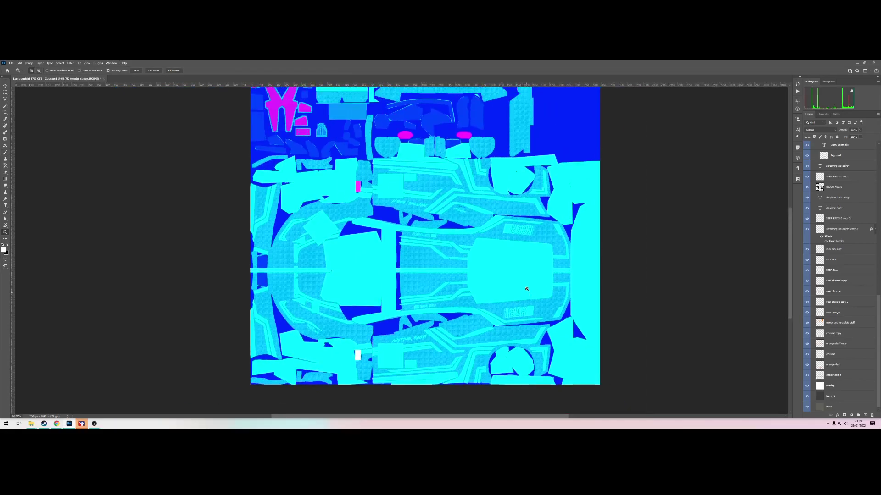
{"action": "scroll", "coordinate": [555, 290], "scroll_direction": "up", "scroll_amount": 2}
{"action": "left_click", "coordinate": [458, 129], "text": "alt"}
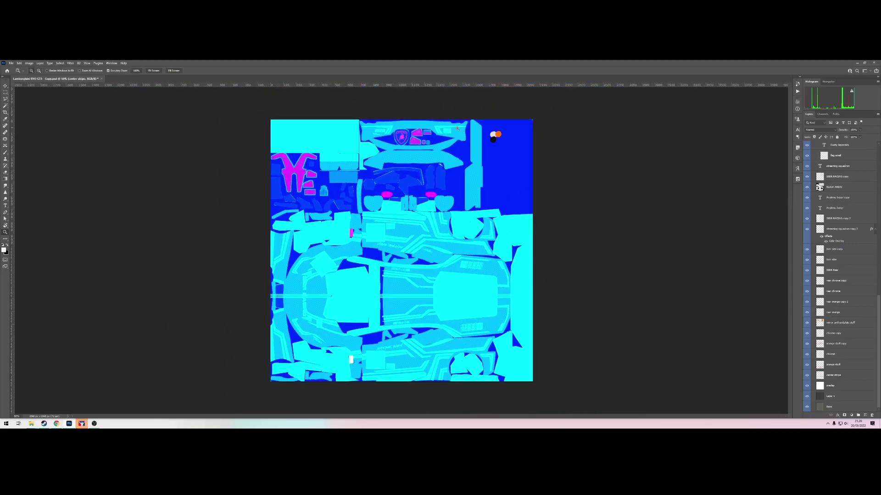
Step: Select the decal shapes and cut them out of the center stripe, stripes, black areas and carbon layers
{"action": "scroll", "coordinate": [827, 290], "scroll_direction": "up", "scroll_amount": 10}
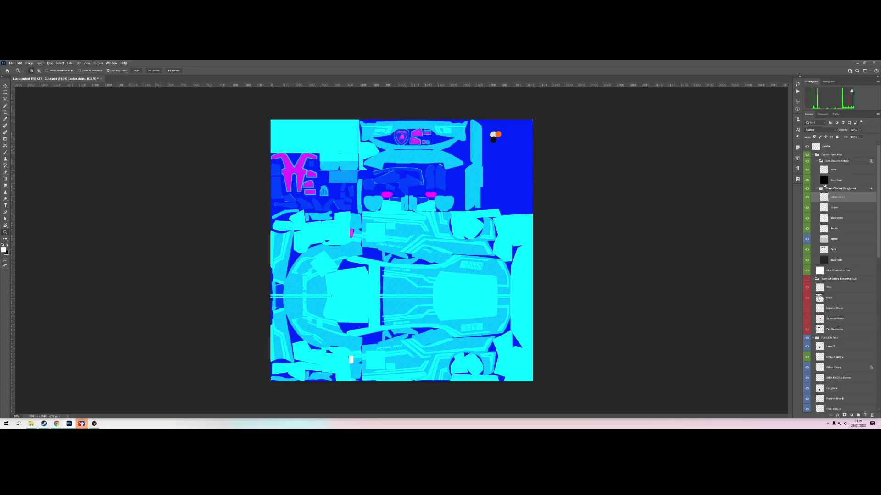
{"action": "left_click", "coordinate": [824, 230], "text": "ctrl"}
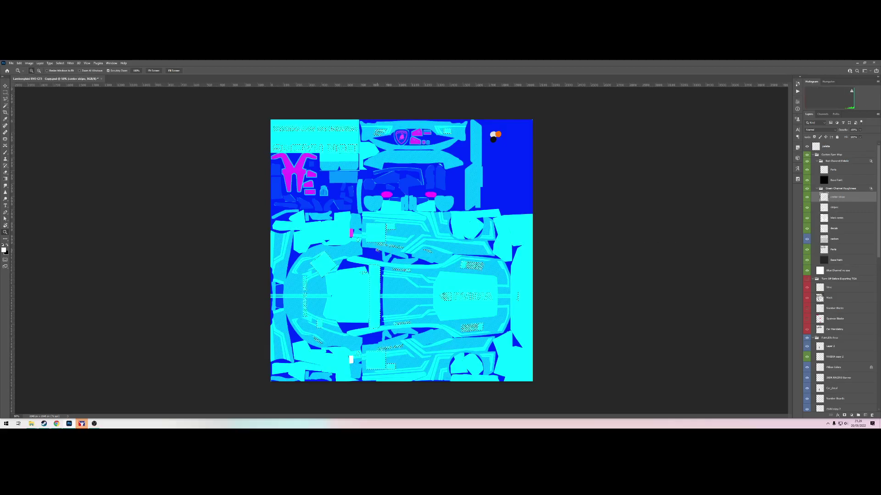
{"action": "left_click", "coordinate": [845, 212]}
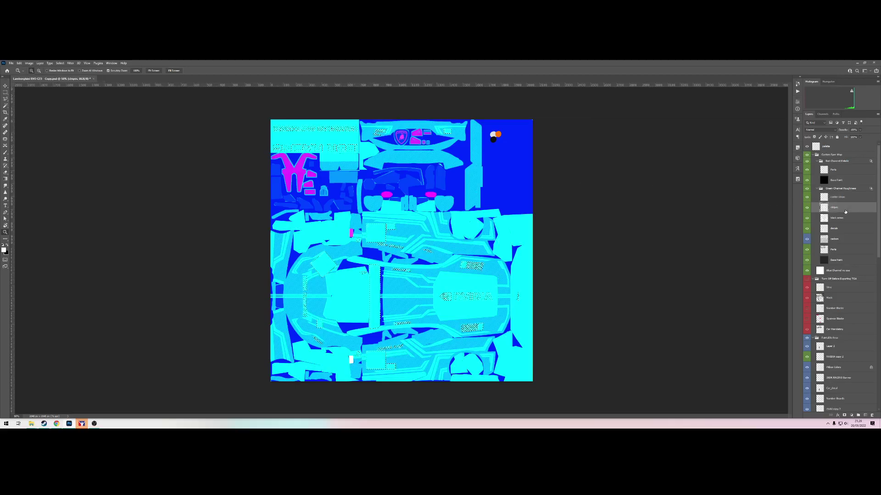
{"action": "left_click", "coordinate": [854, 219]}
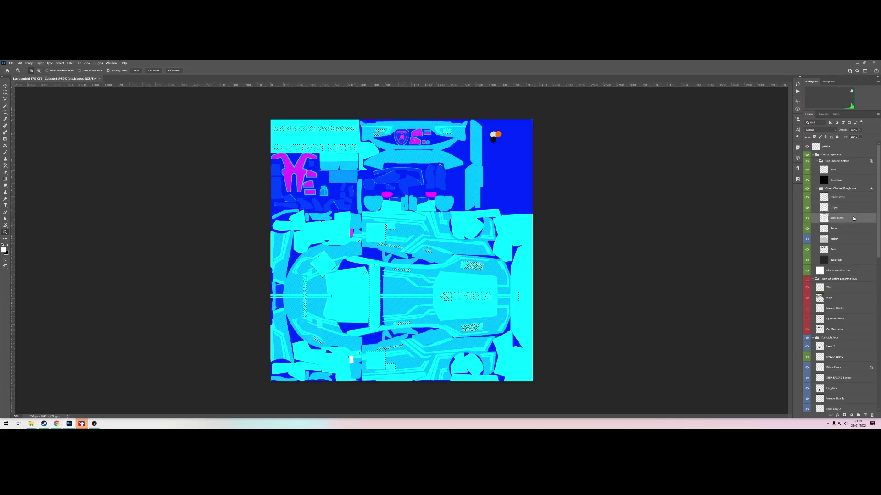
{"action": "left_click", "coordinate": [847, 230]}
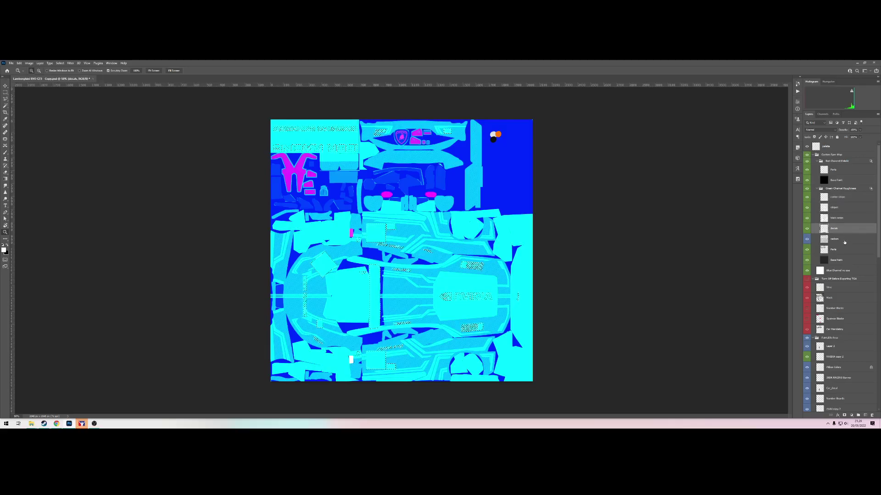
{"action": "left_click", "coordinate": [846, 240]}
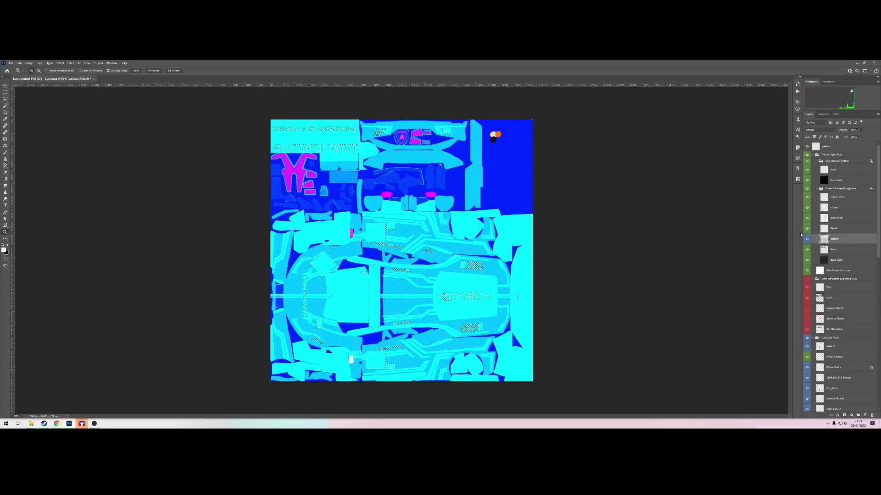
{"action": "key", "text": "ctrl+d"}
Step: Check the livery beneath the spec map and cut the black areas' shape out of the stripes, center stripe and carbon layers
{"action": "left_click", "coordinate": [807, 155]}
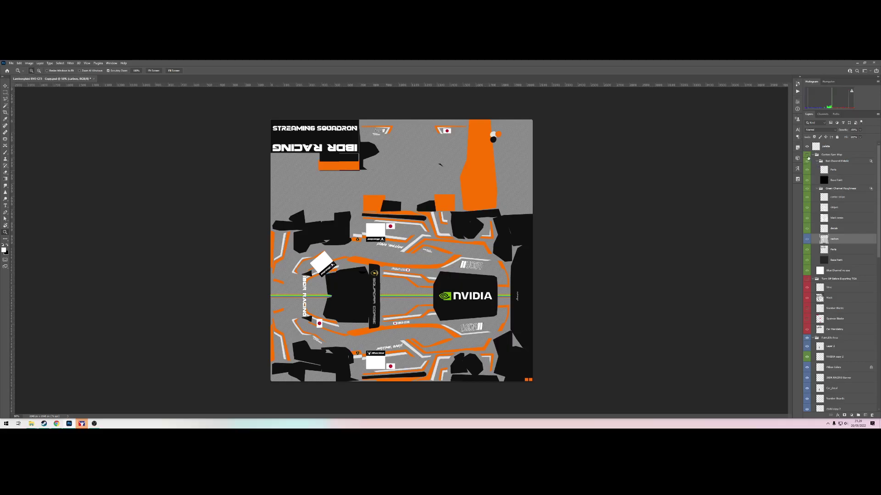
{"action": "left_click", "coordinate": [808, 156]}
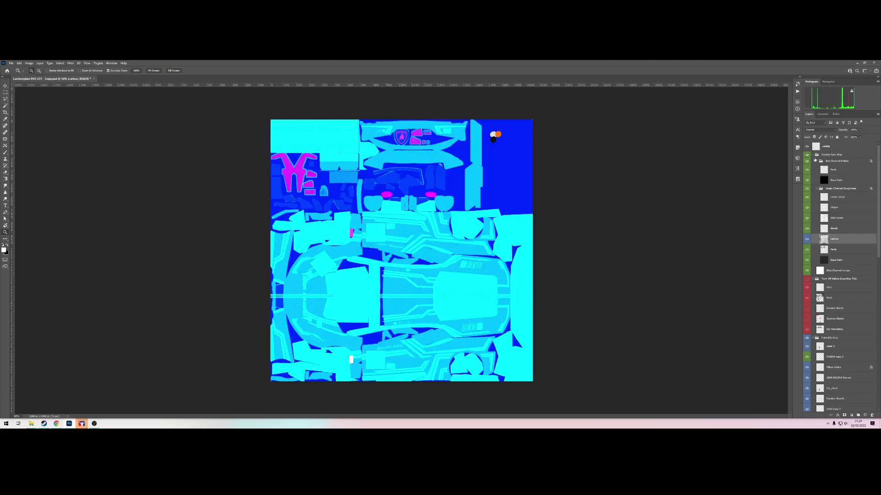
{"action": "left_click", "coordinate": [824, 218], "text": "ctrl"}
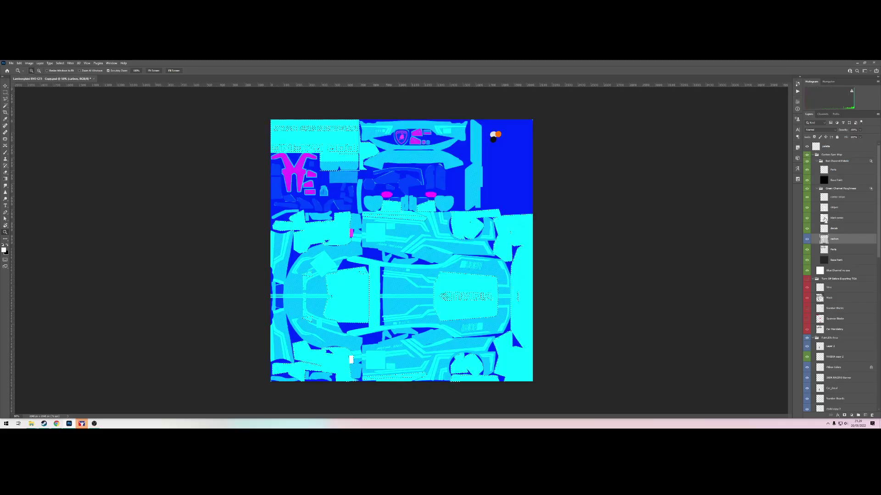
{"action": "left_click", "coordinate": [844, 206]}
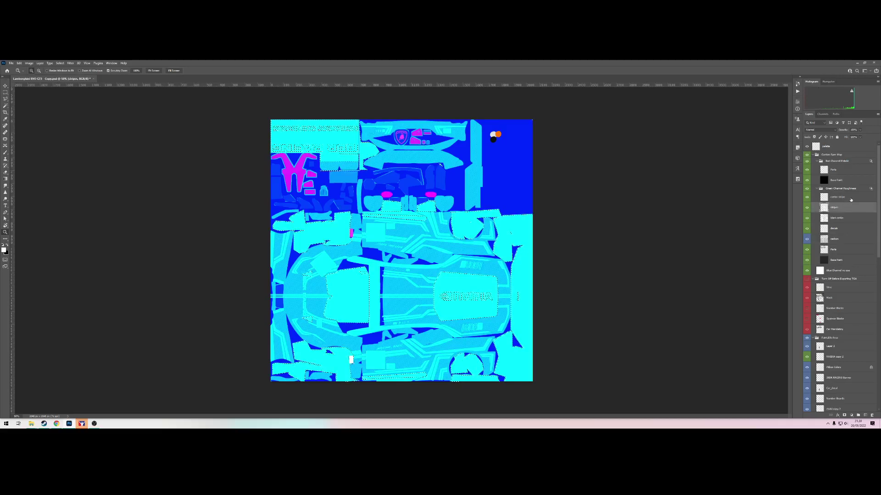
{"action": "left_click", "coordinate": [850, 199]}
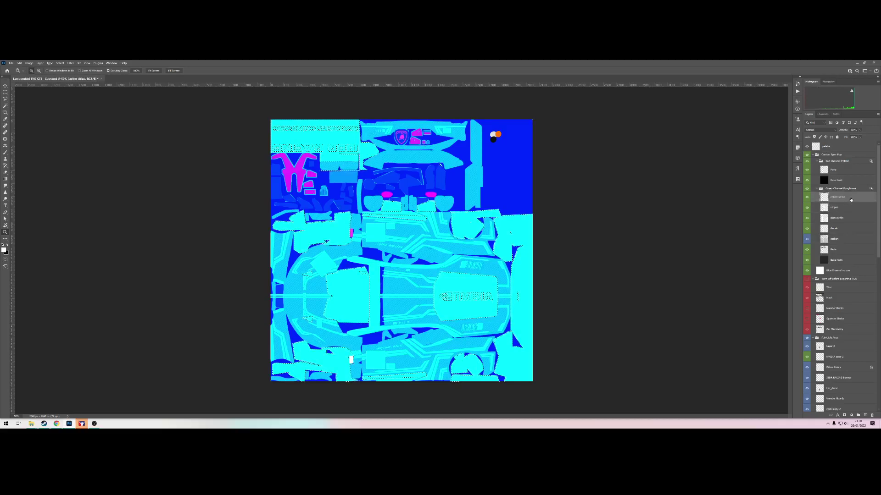
{"action": "left_click", "coordinate": [830, 239]}
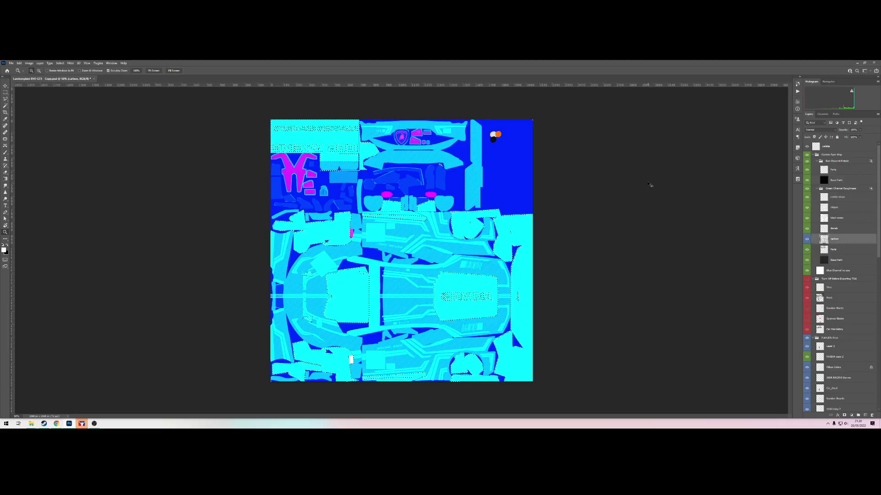
Step: Cut the shapes of the center stripe and stripes layers out of the carbon layer
{"action": "key", "text": "ctrl+d"}
{"action": "left_click", "coordinate": [825, 198], "text": "ctrl"}
{"action": "key", "text": "ctrl+d"}
{"action": "left_click", "coordinate": [823, 208], "text": "ctrl"}
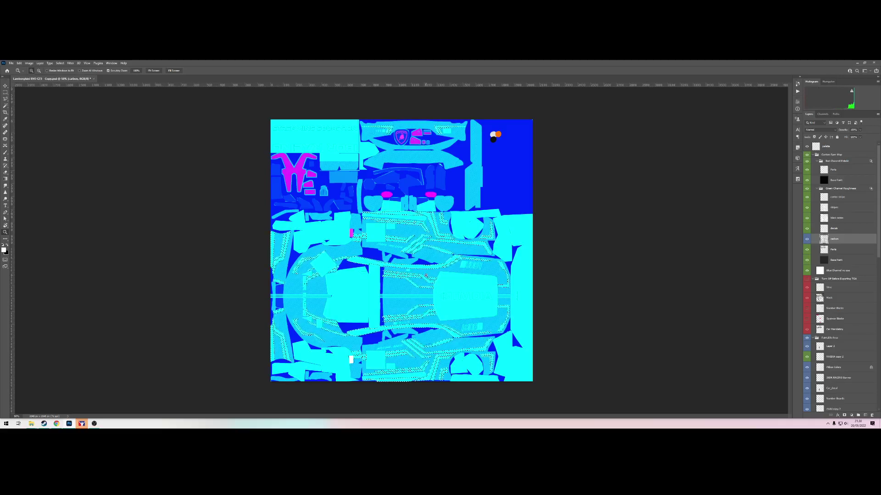
{"action": "key", "text": "ctrl+d"}
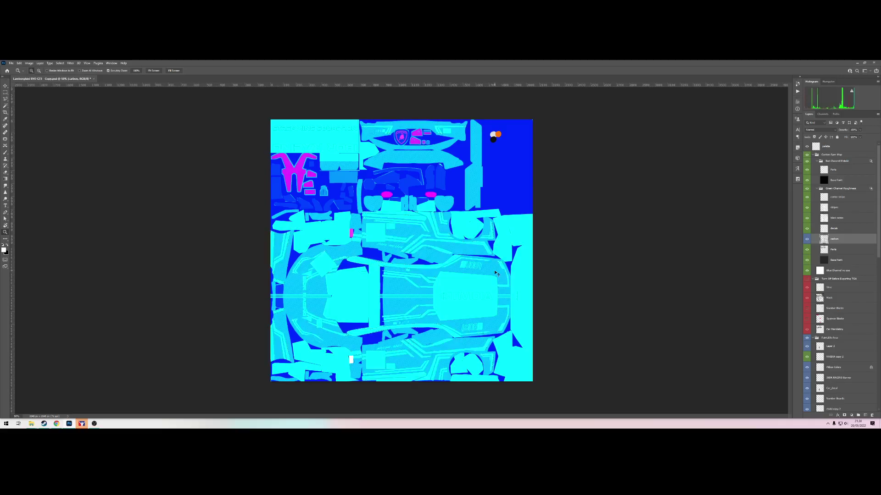
Step: Duplicate the carbon and stripes layers and move both copies to the top of the red channel metallic group
{"action": "right_click", "coordinate": [858, 236]}
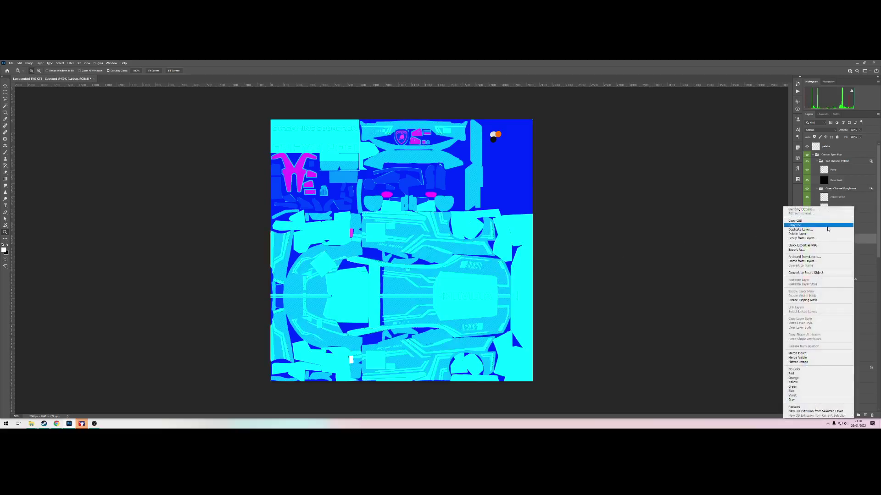
{"action": "left_click", "coordinate": [801, 230]}
{"action": "left_click_drag", "start_coordinate": [845, 239], "coordinate": [839, 171]}
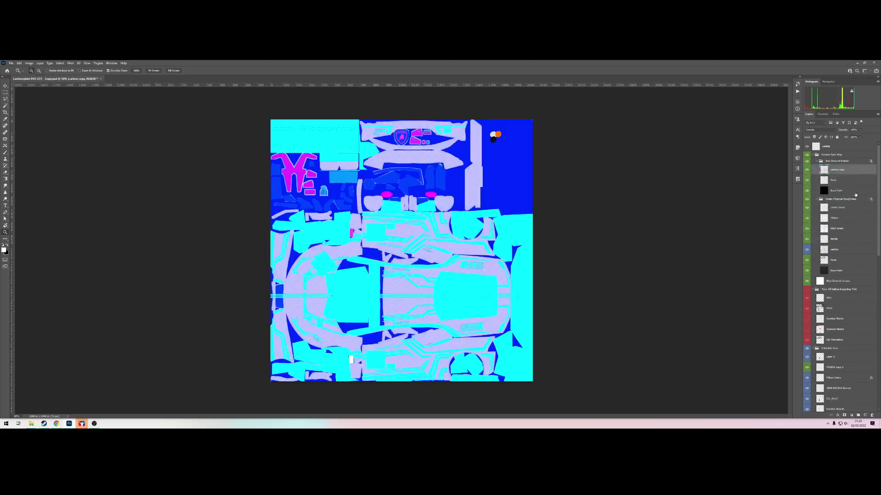
{"action": "right_click", "coordinate": [845, 219]}
{"action": "left_click", "coordinate": [800, 230]}
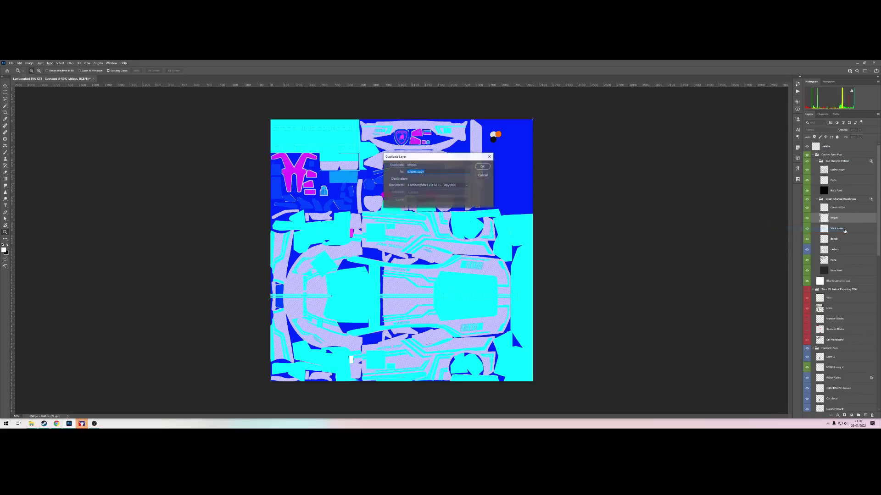
{"action": "key", "text": "Return"}
{"action": "left_click_drag", "start_coordinate": [849, 219], "coordinate": [819, 175]}
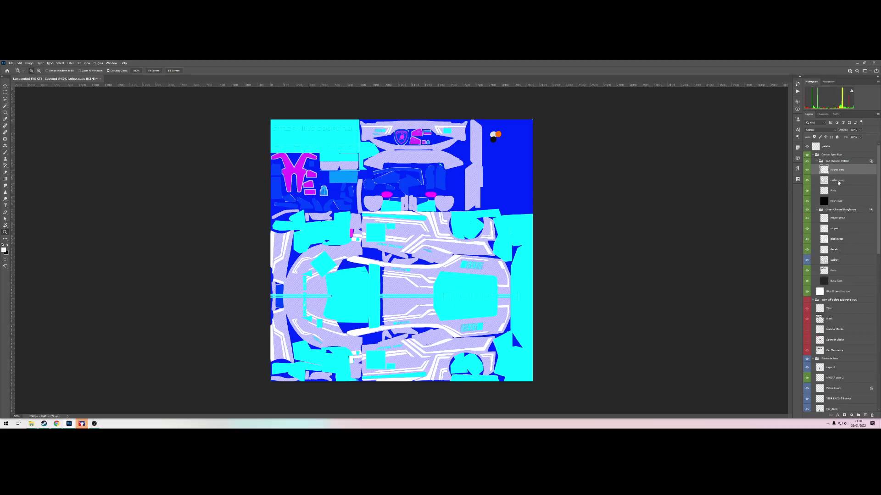
Step: Lower the fill of the stripes copy in the red channel group to make the stripes less metallic
{"action": "left_click", "coordinate": [860, 138]}
{"action": "left_click_drag", "start_coordinate": [853, 145], "coordinate": [854, 144]}
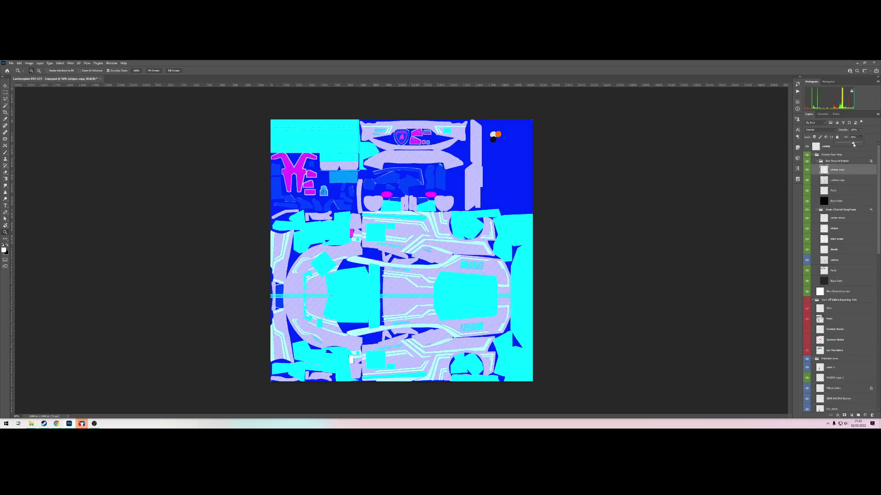
{"action": "left_click", "coordinate": [852, 182]}
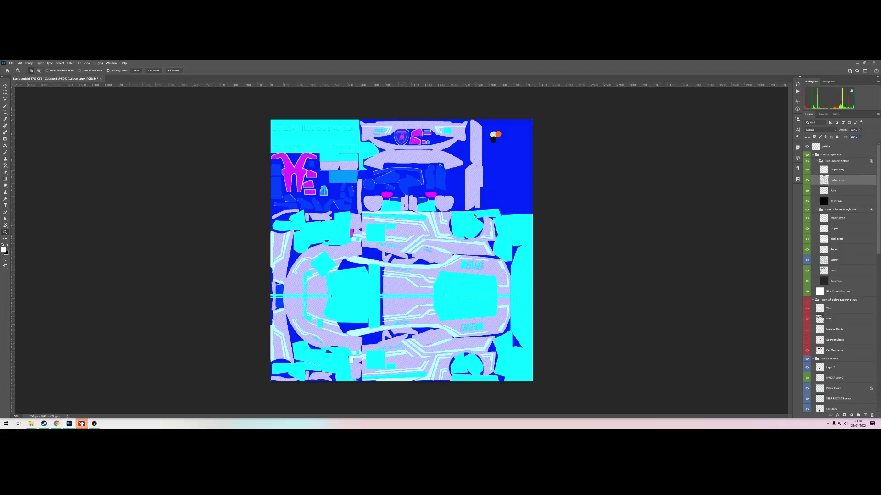
Step: Reduce the fill of the center stripe layer to almost nothing and the stripes layer to a low value in the green channel roughness group
{"action": "left_click", "coordinate": [847, 220]}
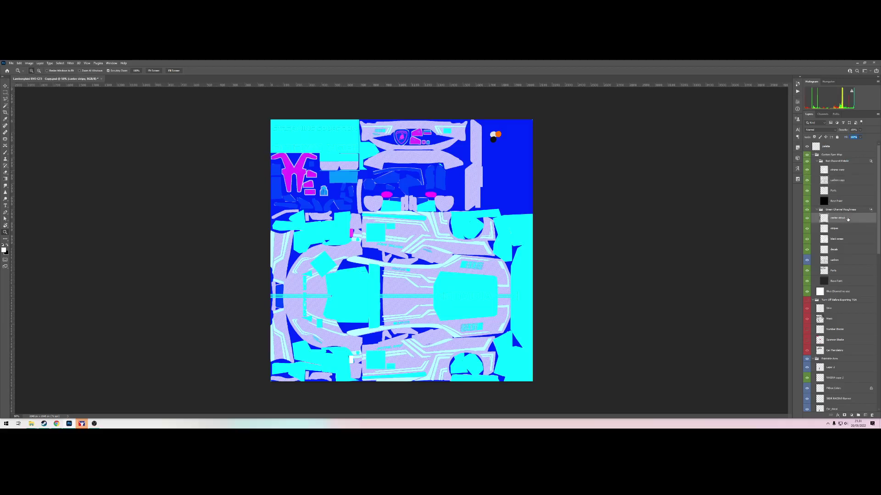
{"action": "left_click", "coordinate": [860, 138]}
{"action": "left_click_drag", "start_coordinate": [850, 144], "coordinate": [847, 144]}
{"action": "left_click_drag", "start_coordinate": [845, 144], "coordinate": [839, 145]}
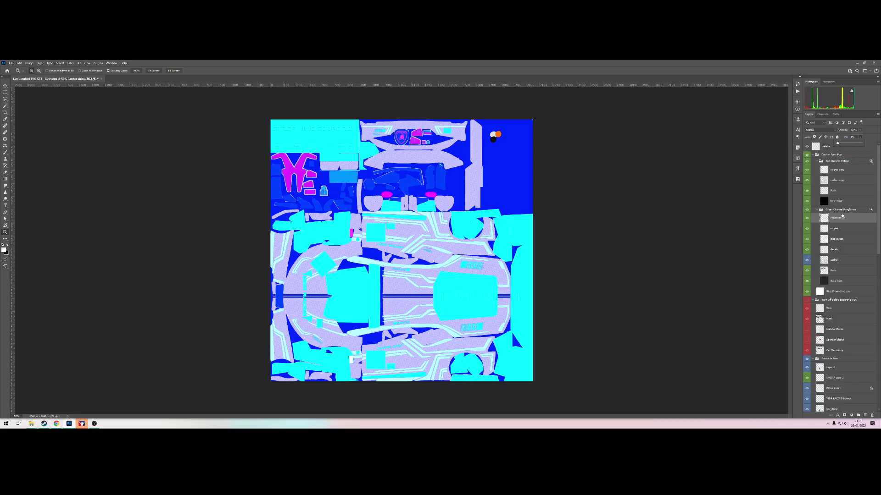
{"action": "left_click", "coordinate": [843, 230]}
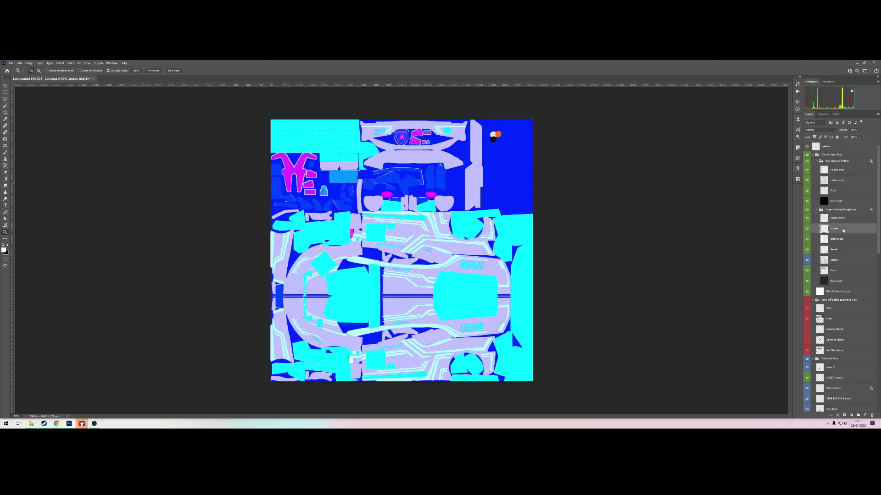
{"action": "left_click", "coordinate": [861, 138]}
{"action": "left_click_drag", "start_coordinate": [843, 144], "coordinate": [841, 145]}
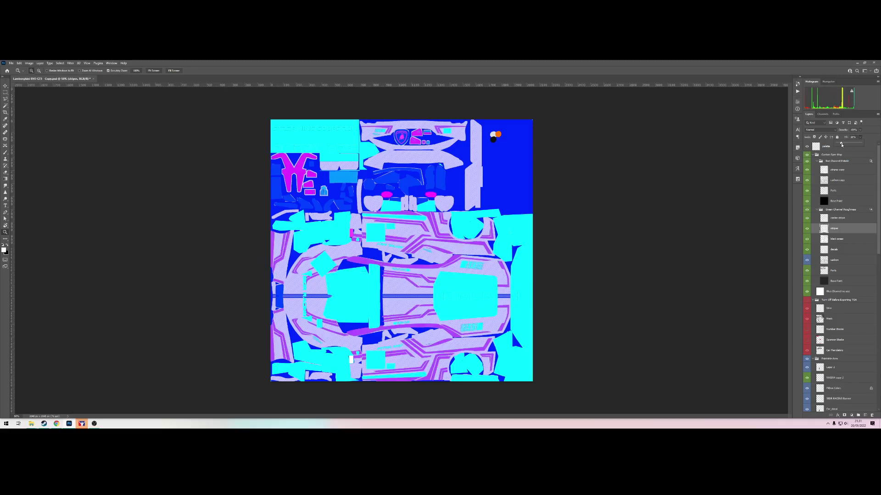
Step: Lower the fill of the black areas layer moderately and the decals layer more strongly in the roughness group
{"action": "left_click", "coordinate": [850, 240]}
{"action": "left_click", "coordinate": [860, 139]}
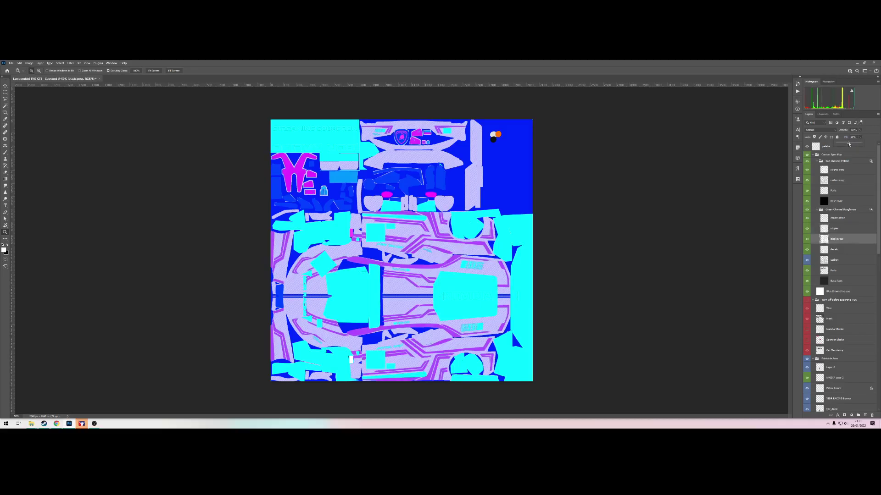
{"action": "left_click_drag", "start_coordinate": [854, 144], "coordinate": [848, 145]}
{"action": "left_click", "coordinate": [834, 249]}
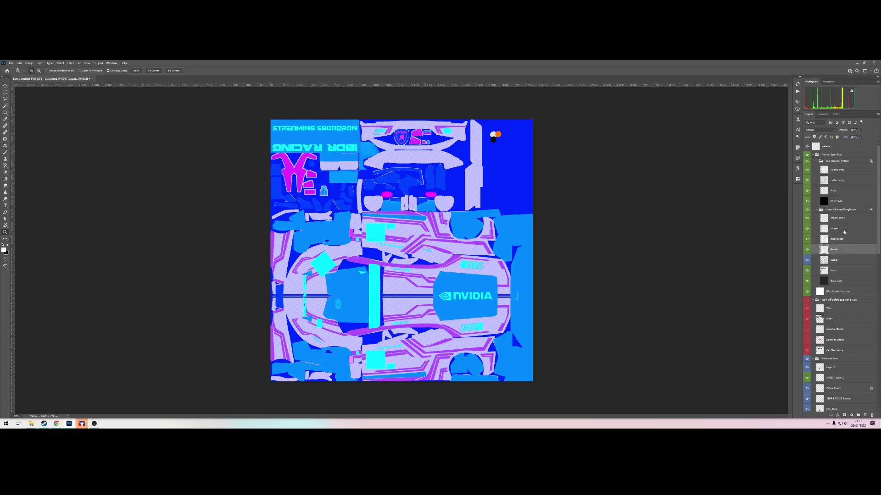
{"action": "left_click", "coordinate": [860, 138]}
{"action": "left_click_drag", "start_coordinate": [853, 144], "coordinate": [845, 145]}
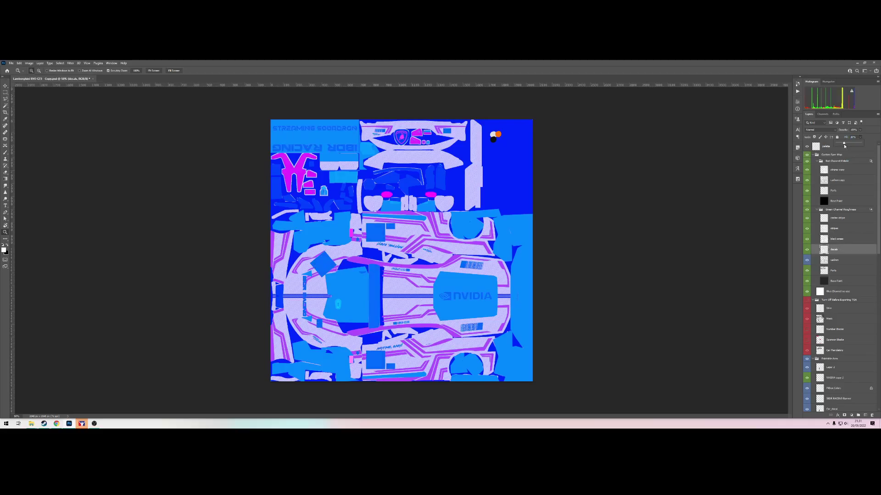
Step: Reduce the roughness group's carbon layer fill to a very low value while viewing the livery up close
{"action": "left_click", "coordinate": [850, 260]}
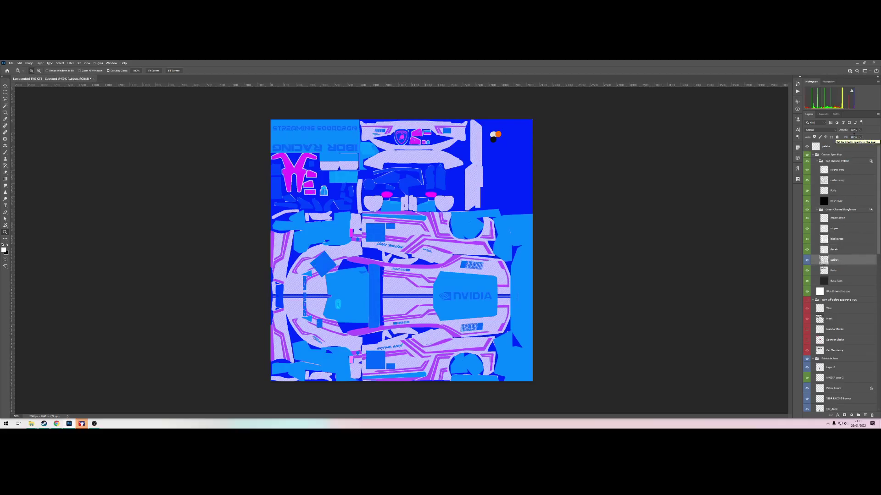
{"action": "left_click", "coordinate": [410, 310]}
{"action": "left_click", "coordinate": [410, 310]}
{"action": "scroll", "coordinate": [533, 355], "scroll_direction": "down", "scroll_amount": 1}
{"action": "scroll", "coordinate": [532, 354], "scroll_direction": "down", "scroll_amount": 1}
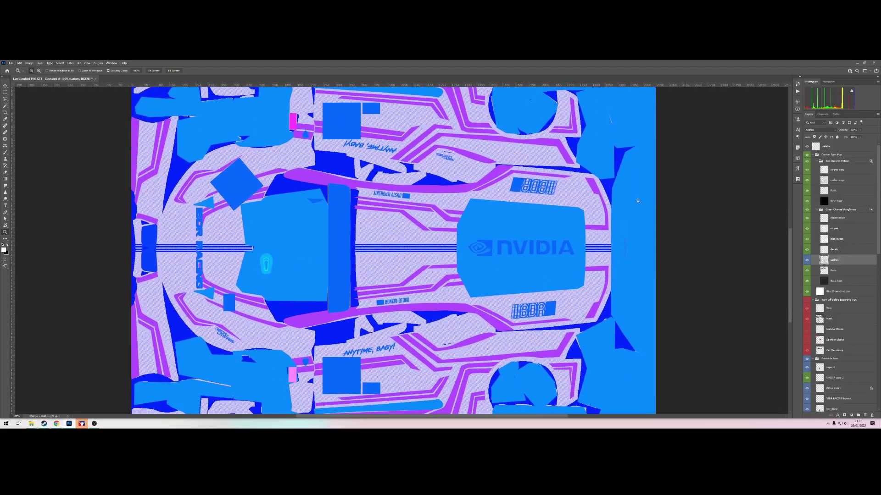
{"action": "left_click", "coordinate": [861, 138]}
{"action": "left_click", "coordinate": [840, 144]}
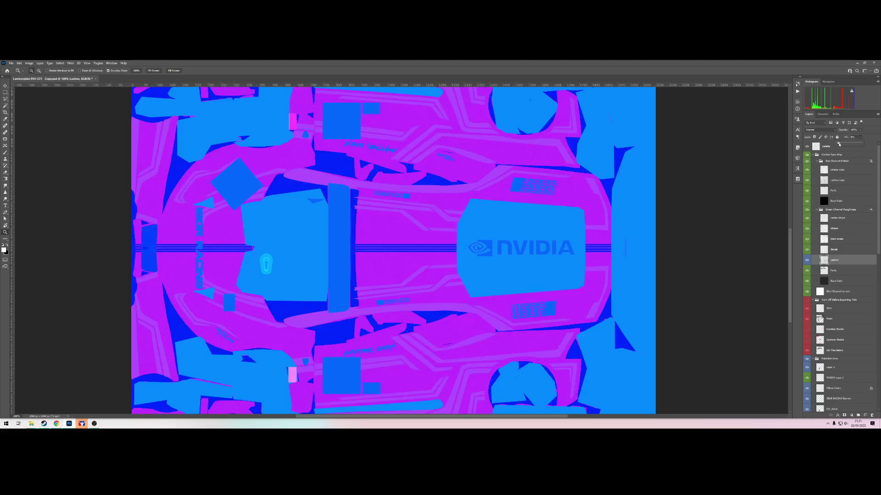
Step: Examine the carbon, stripe and decal areas of the spec map up close and across the whole template
{"action": "left_click", "coordinate": [487, 299]}
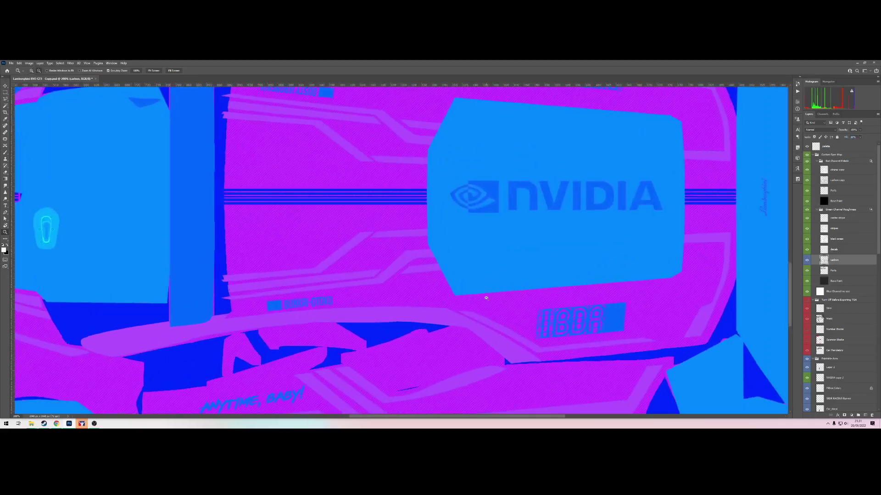
{"action": "left_click", "coordinate": [487, 299], "text": "alt"}
{"action": "left_click", "coordinate": [486, 299], "text": "alt"}
{"action": "left_click", "coordinate": [487, 298], "text": "alt"}
{"action": "left_click", "coordinate": [425, 243]}
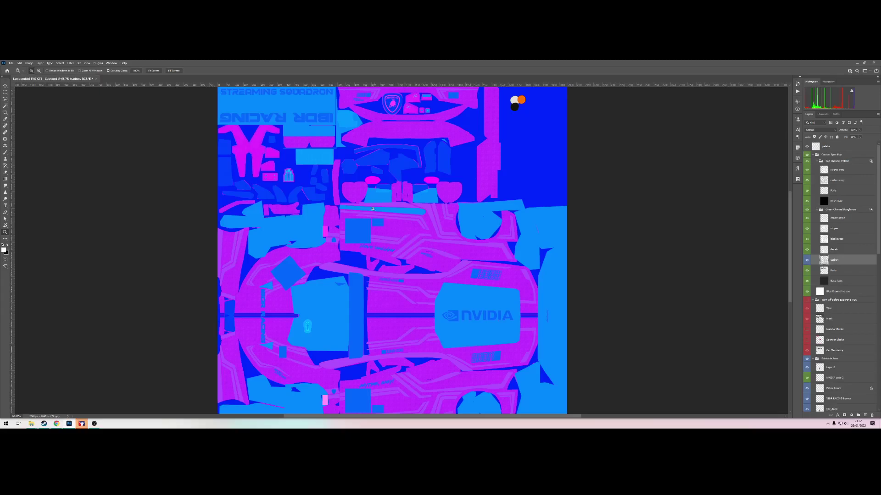
{"action": "scroll", "coordinate": [396, 253], "scroll_direction": "down", "scroll_amount": 2}
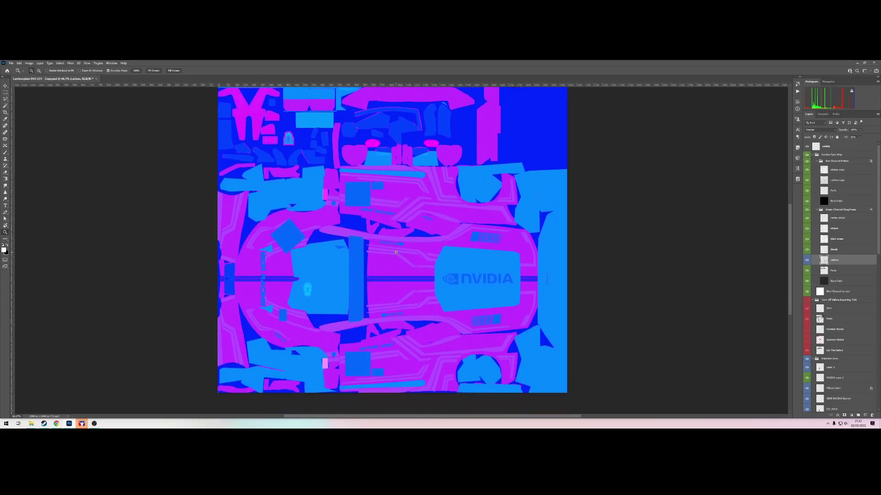
{"action": "left_click", "coordinate": [397, 369]}
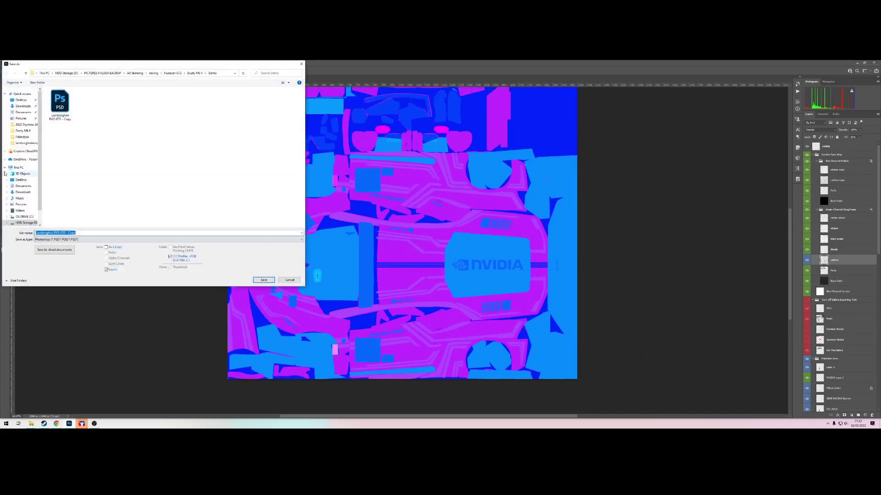
Step: Save the spec map as a 24 bits/pixel Targa file, overwriting the existing car_spec file in the Demo folder
{"action": "left_click", "coordinate": [84, 240]}
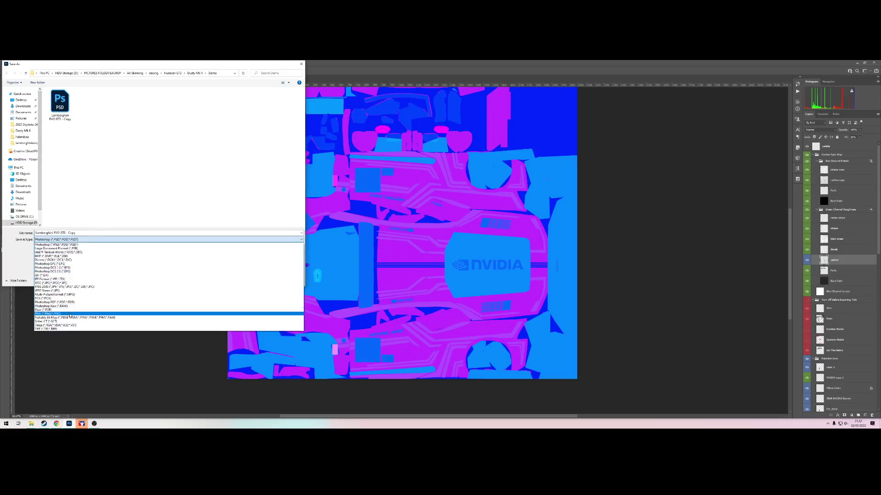
{"action": "left_click", "coordinate": [83, 326]}
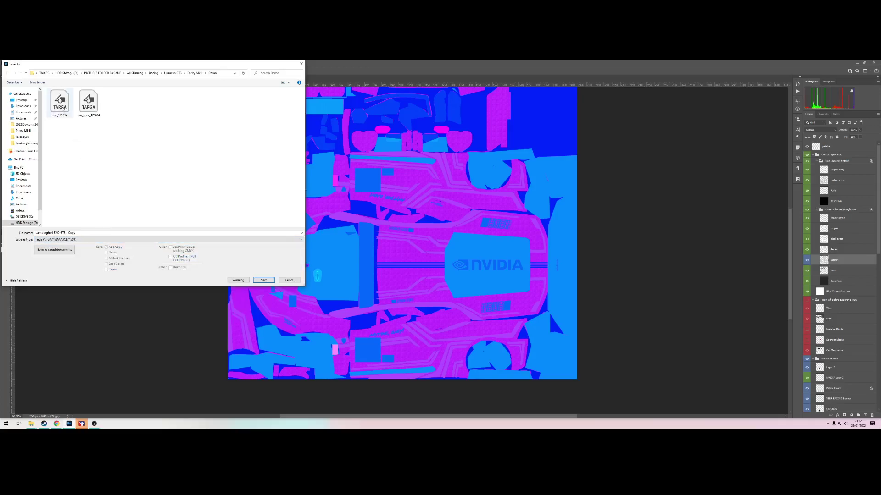
{"action": "left_click", "coordinate": [60, 102]}
{"action": "left_click", "coordinate": [88, 111]}
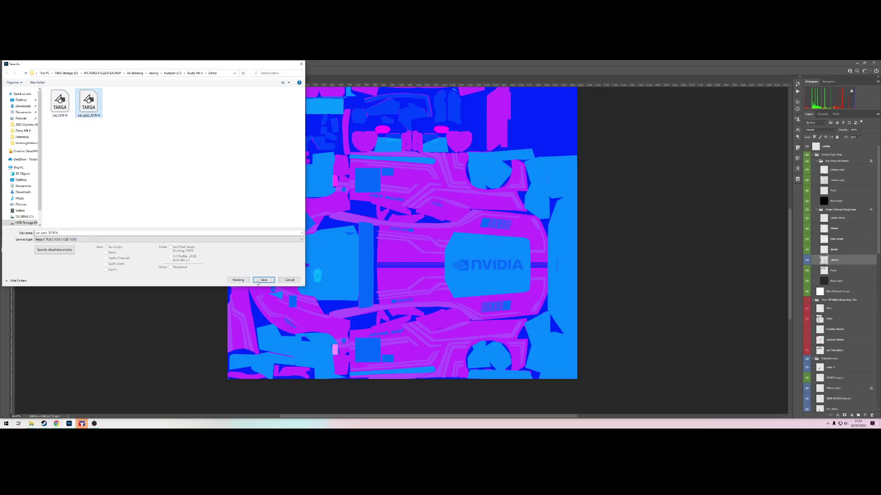
{"action": "left_click", "coordinate": [258, 281]}
{"action": "left_click", "coordinate": [456, 245]}
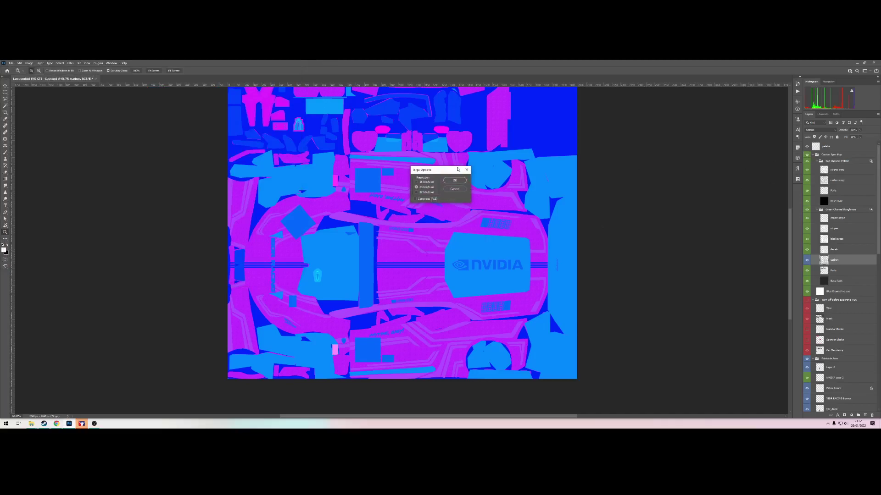
{"action": "left_click", "coordinate": [453, 181]}
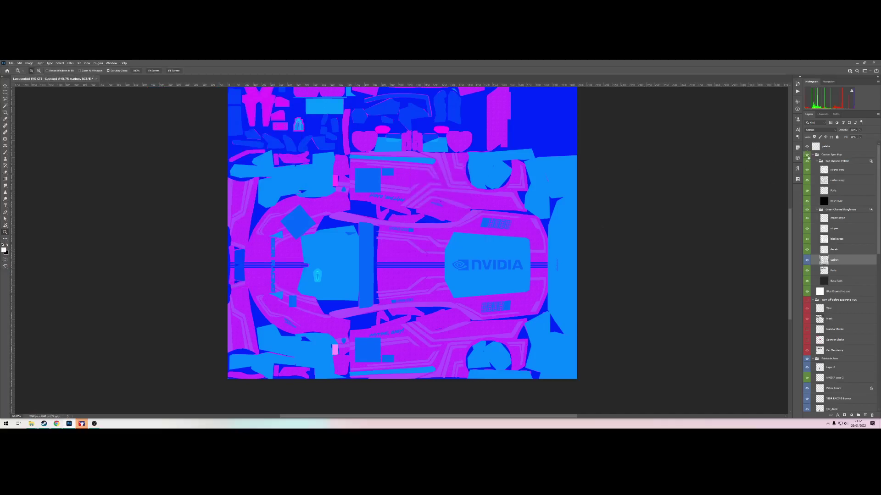
Step: Hide the custom spec map group and save the livery as a Targa file over the existing car paint file
{"action": "left_click", "coordinate": [807, 156]}
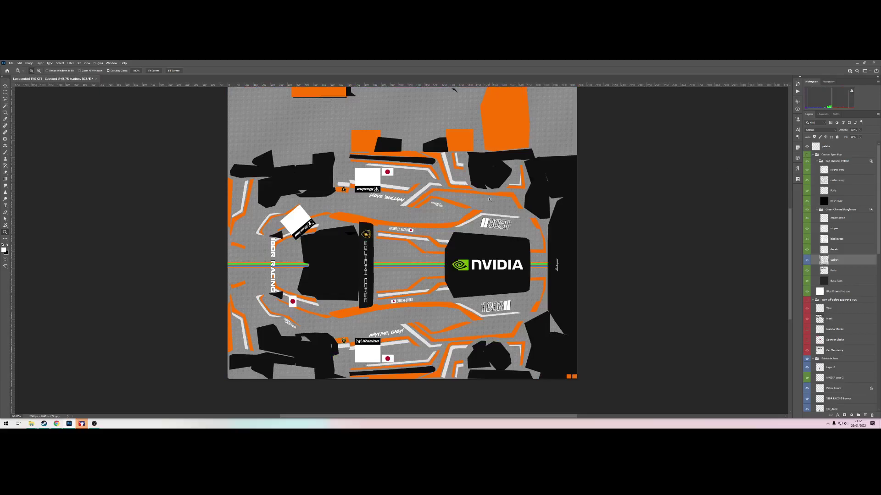
{"action": "key", "text": "ctrl+shift+s"}
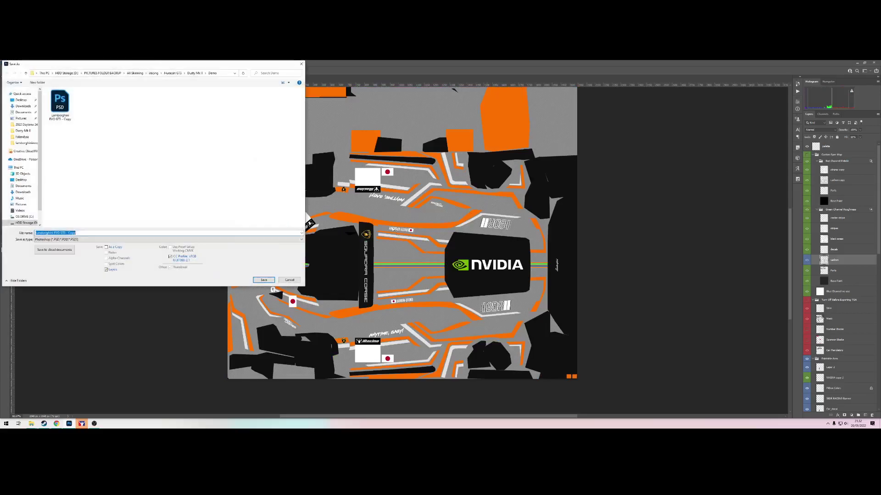
{"action": "left_click", "coordinate": [69, 239]}
{"action": "left_click", "coordinate": [65, 325]}
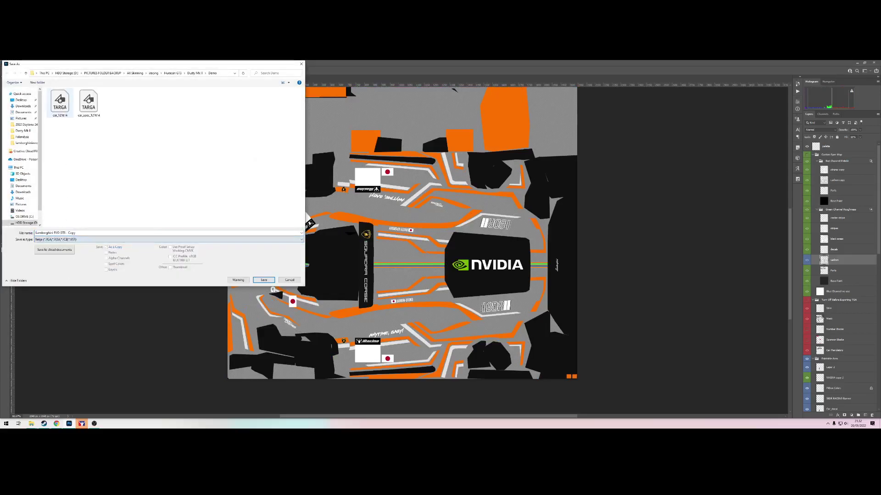
{"action": "double_click", "coordinate": [60, 107]}
{"action": "key", "text": "Left"}
{"action": "key", "text": "Return"}
{"action": "key", "text": "Return"}
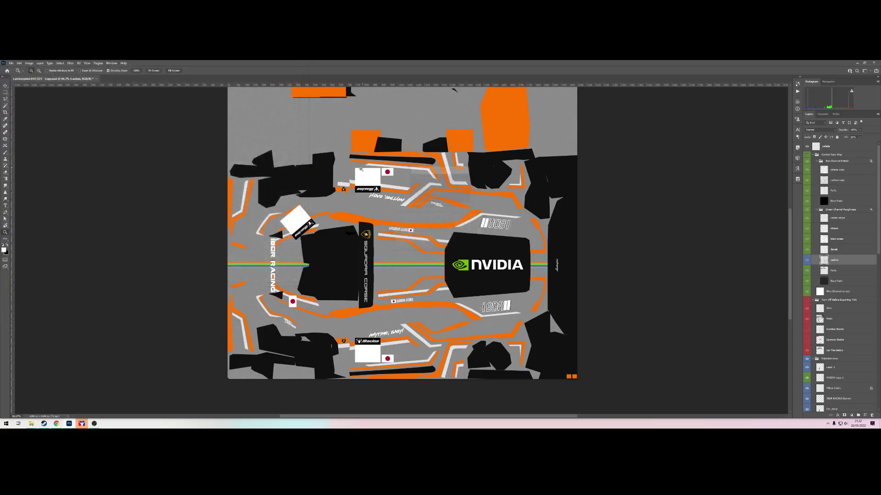
Step: Switch to iRacing and view the Lamborghini Huracán GT3 EVO's car model from the side
{"action": "left_click", "coordinate": [82, 424]}
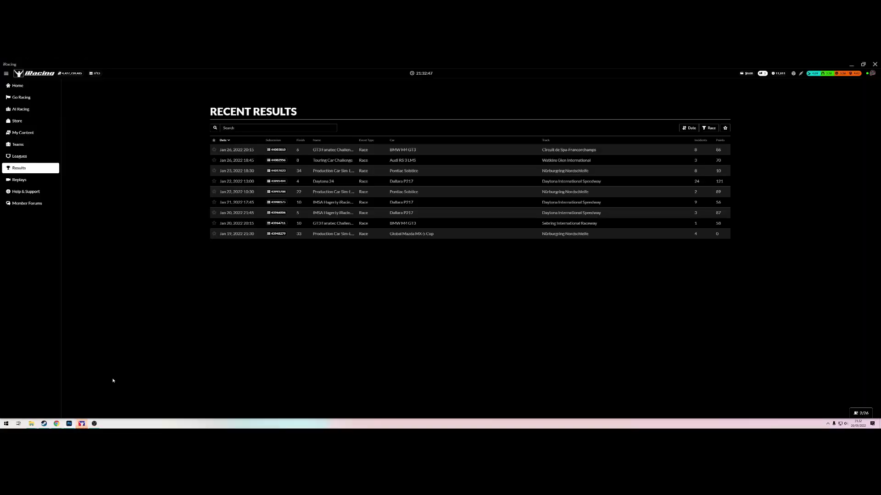
{"action": "left_click", "coordinate": [35, 137]}
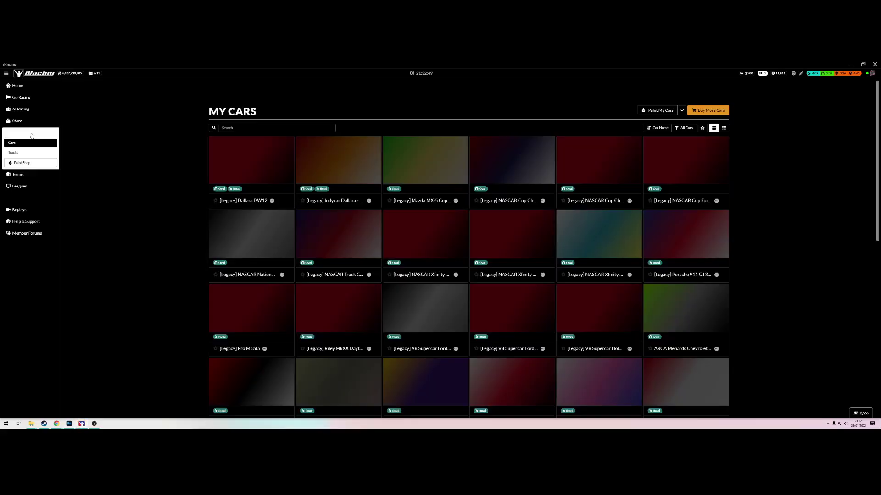
{"action": "scroll", "coordinate": [752, 295], "scroll_direction": "down", "scroll_amount": 5}
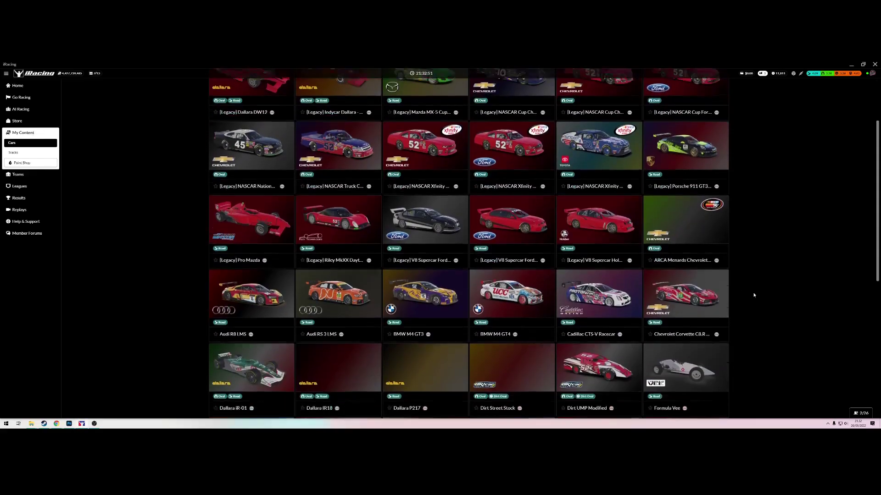
{"action": "scroll", "coordinate": [753, 295], "scroll_direction": "up", "scroll_amount": 1}
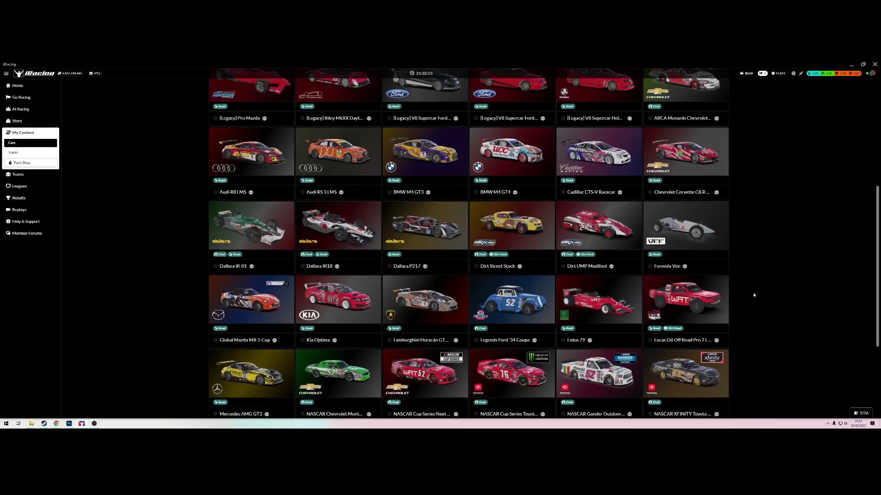
{"action": "left_click", "coordinate": [415, 314]}
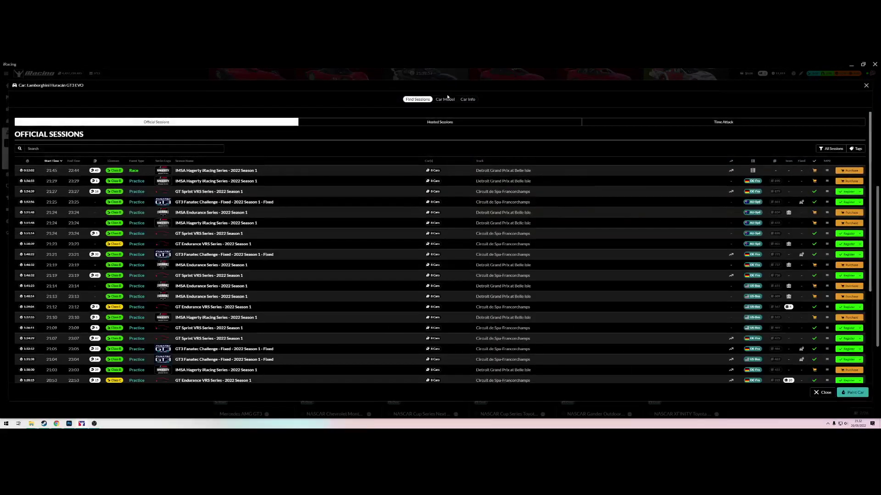
{"action": "left_click", "coordinate": [445, 99]}
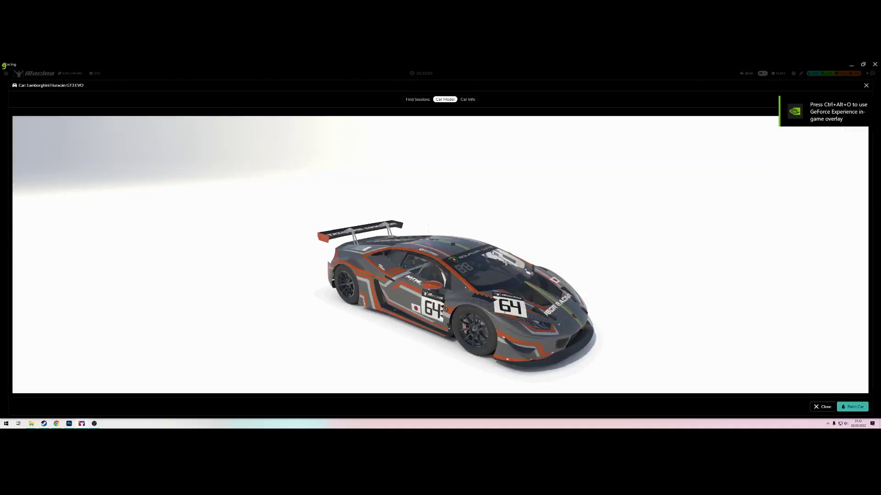
{"action": "left_click_drag", "start_coordinate": [492, 253], "coordinate": [378, 343]}
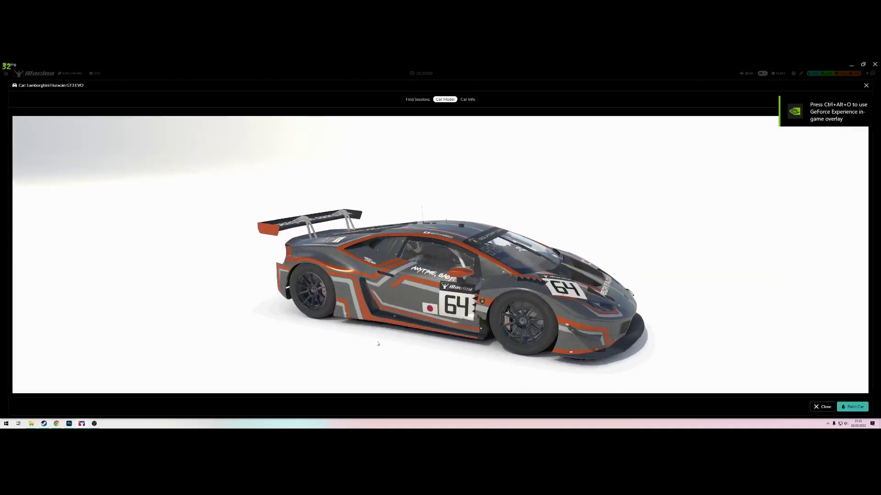
Step: Delete all existing files from the lamborghinievogt3 folder in the iRacing paint directory
{"action": "key", "text": "alt+Tab"}
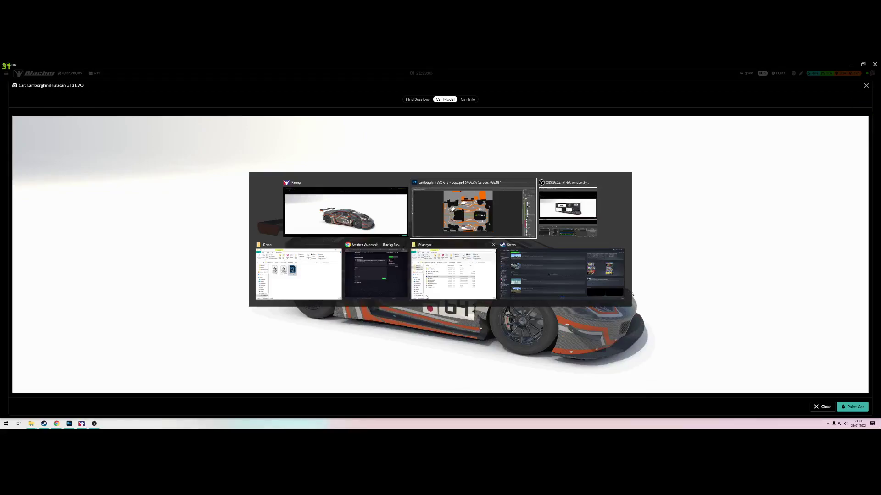
{"action": "left_click", "coordinate": [426, 296]}
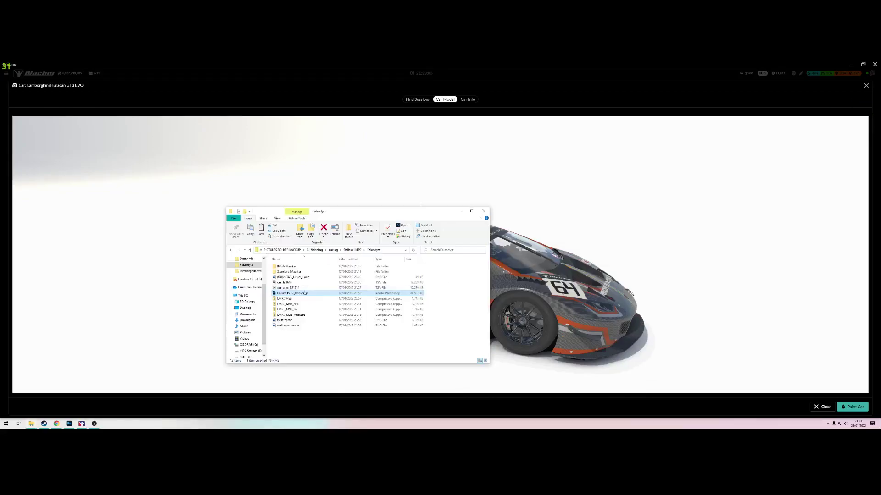
{"action": "scroll", "coordinate": [250, 281], "scroll_direction": "up", "scroll_amount": 1}
{"action": "left_click", "coordinate": [251, 290]}
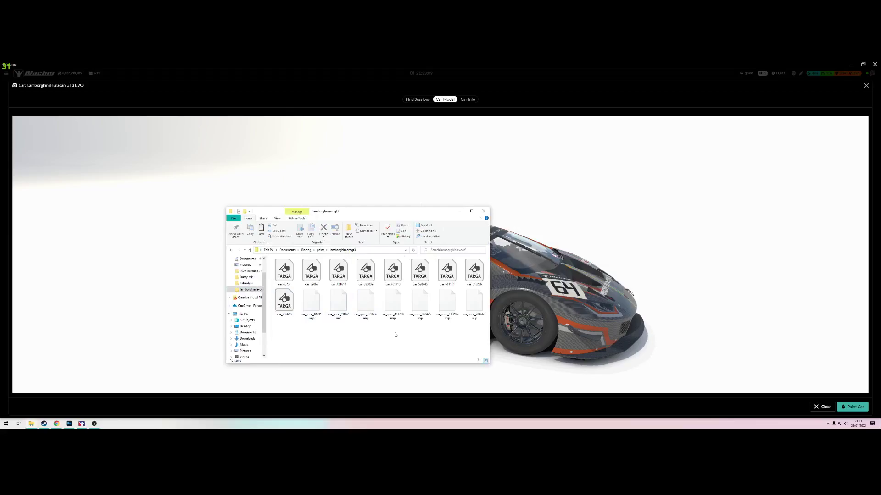
{"action": "key", "text": "ctrl+a"}
{"action": "key", "text": "Delete"}
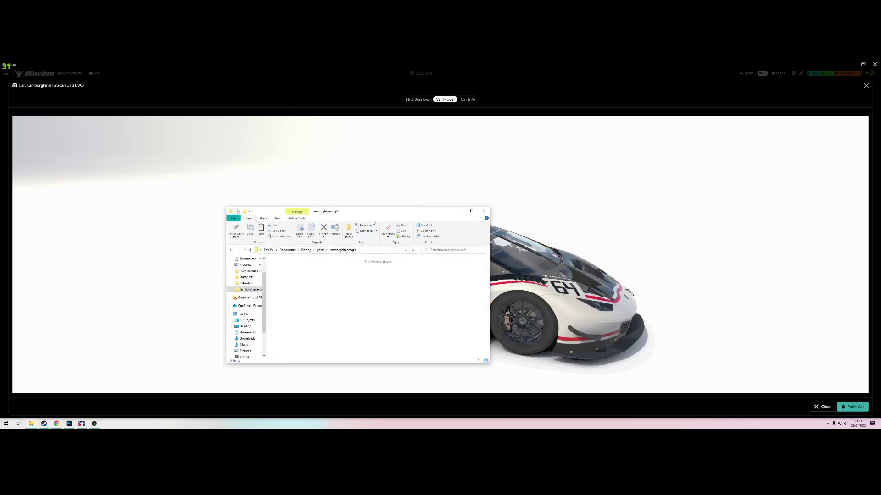
Step: Copy the exported car paint and car_spec Targa files from the Demo folder into the lamborghinievogt3 folder
{"action": "left_click_drag", "start_coordinate": [374, 213], "coordinate": [194, 114]}
{"action": "key", "text": "alt+Tab"}
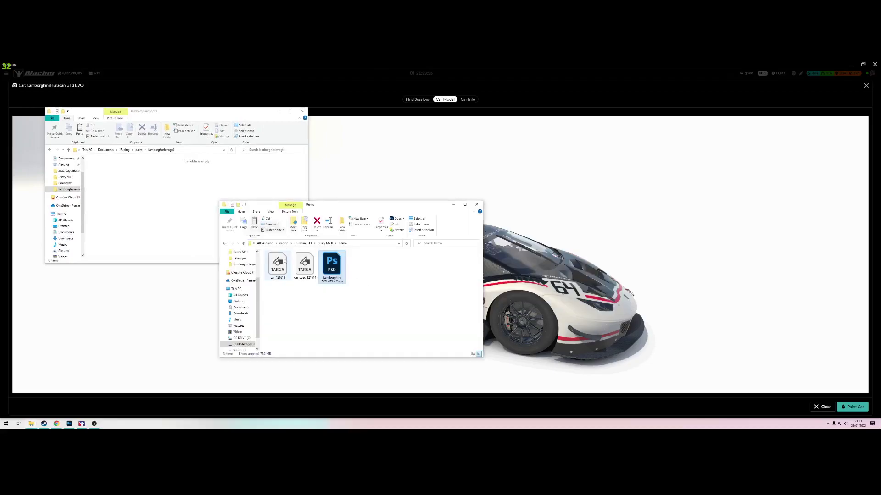
{"action": "left_click_drag", "start_coordinate": [302, 288], "coordinate": [275, 262]}
{"action": "key", "text": "ctrl+c"}
{"action": "left_click", "coordinate": [191, 214]}
{"action": "key", "text": "ctrl+v"}
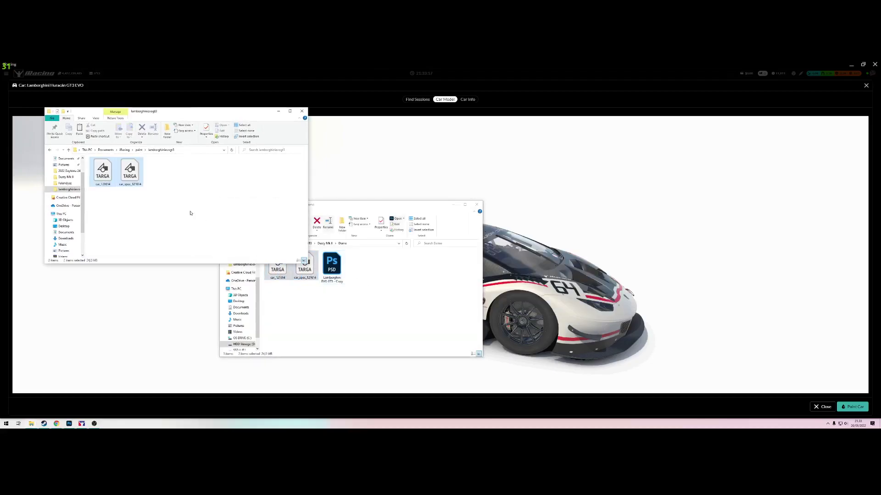
Step: Return to iRacing and examine the livery's carbon finish on the car's front and sides
{"action": "left_click", "coordinate": [430, 164]}
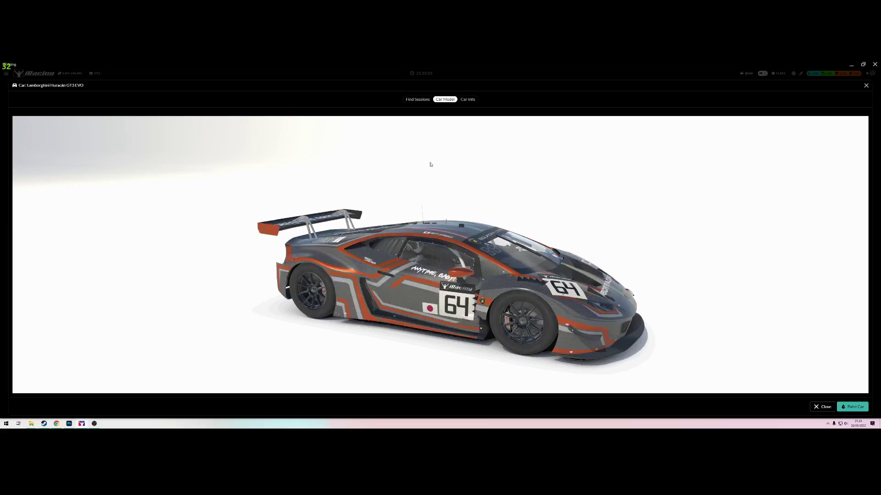
{"action": "left_click_drag", "start_coordinate": [414, 213], "coordinate": [325, 275]}
{"action": "scroll", "coordinate": [327, 332], "scroll_direction": "up", "scroll_amount": 3}
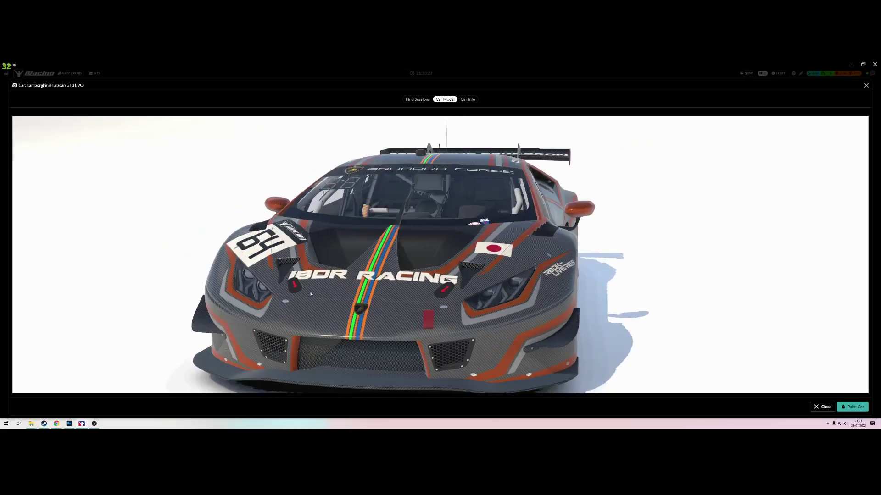
{"action": "left_click_drag", "start_coordinate": [475, 271], "coordinate": [365, 263]}
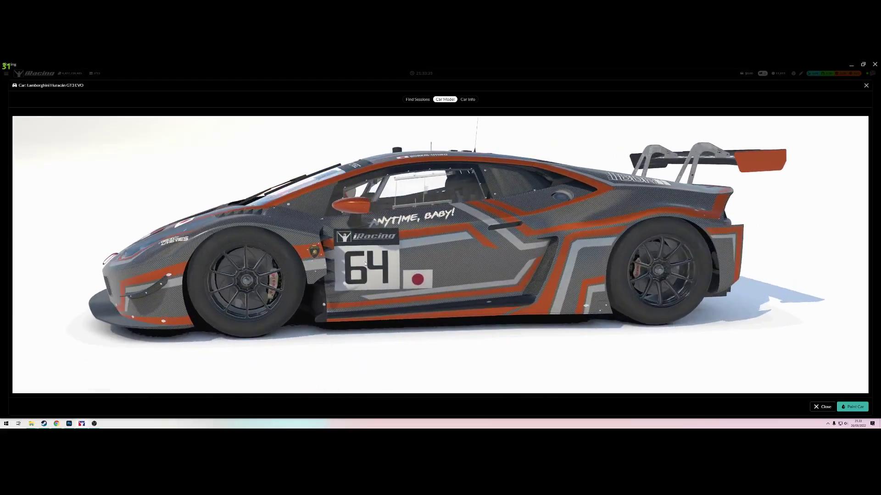
{"action": "left_click_drag", "start_coordinate": [539, 213], "coordinate": [484, 222]}
Step: Switch to Photoshop, show the custom spec map group, and hide the carbon copy layer in its red channel metallic group
{"action": "key", "text": "alt+Tab"}
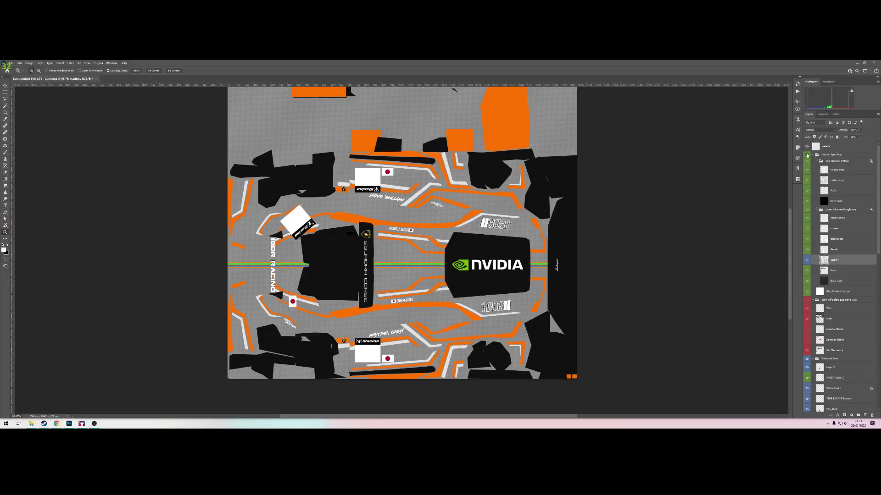
{"action": "left_click", "coordinate": [807, 155]}
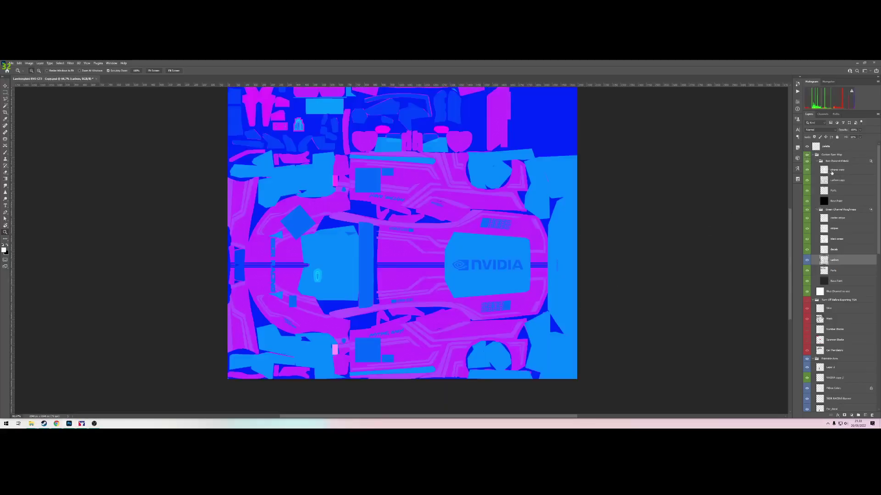
{"action": "left_click", "coordinate": [807, 170]}
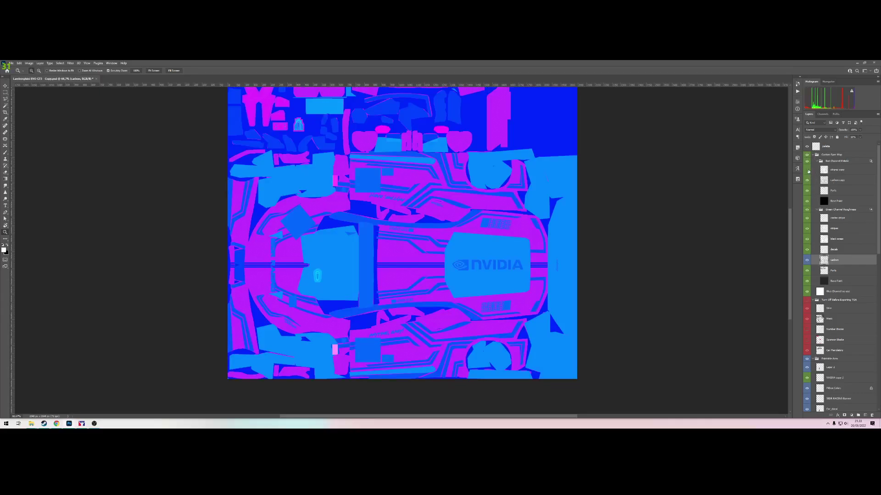
{"action": "left_click", "coordinate": [807, 171]}
{"action": "left_click", "coordinate": [807, 180]}
Step: Duplicate Layer 1 from the base of the paint layers and move the copy into the red channel metallic group above carbon copy
{"action": "scroll", "coordinate": [846, 307], "scroll_direction": "down", "scroll_amount": 10}
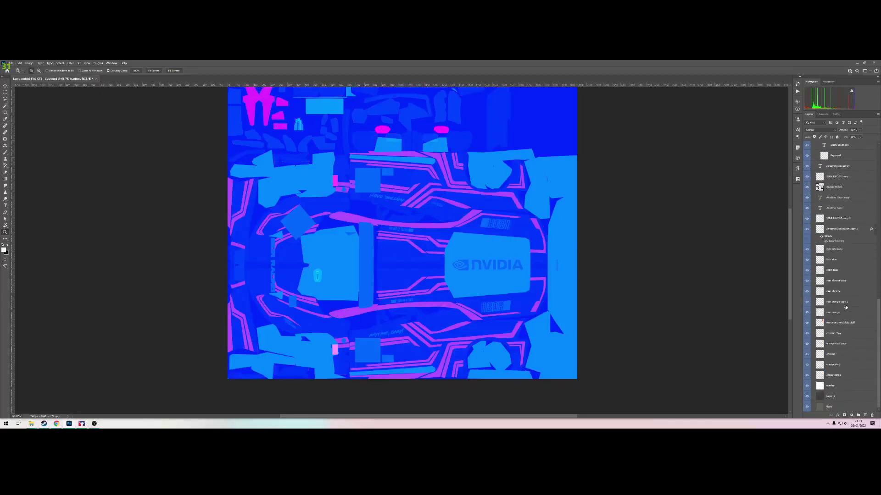
{"action": "right_click", "coordinate": [840, 395]}
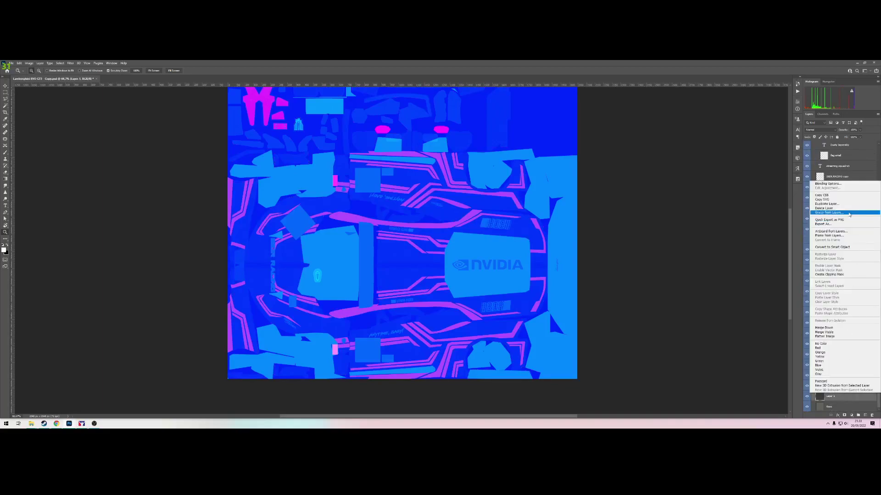
{"action": "left_click", "coordinate": [846, 205]}
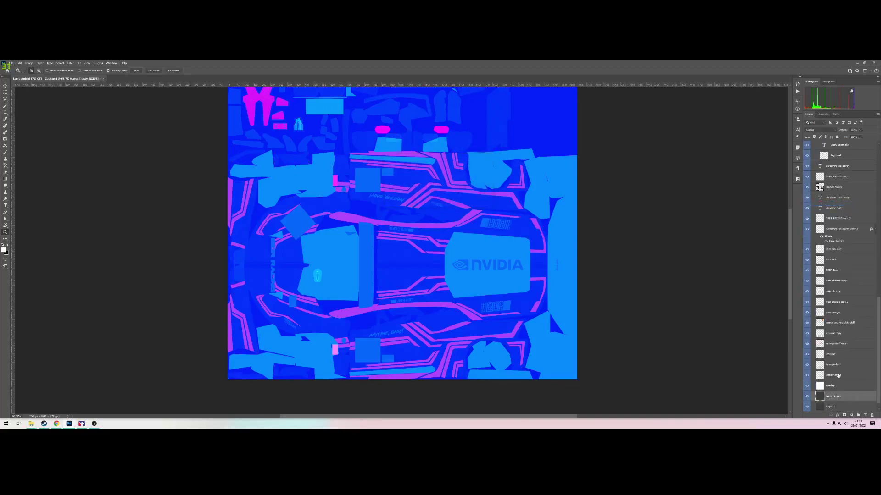
{"action": "left_click_drag", "start_coordinate": [832, 397], "coordinate": [838, 182]}
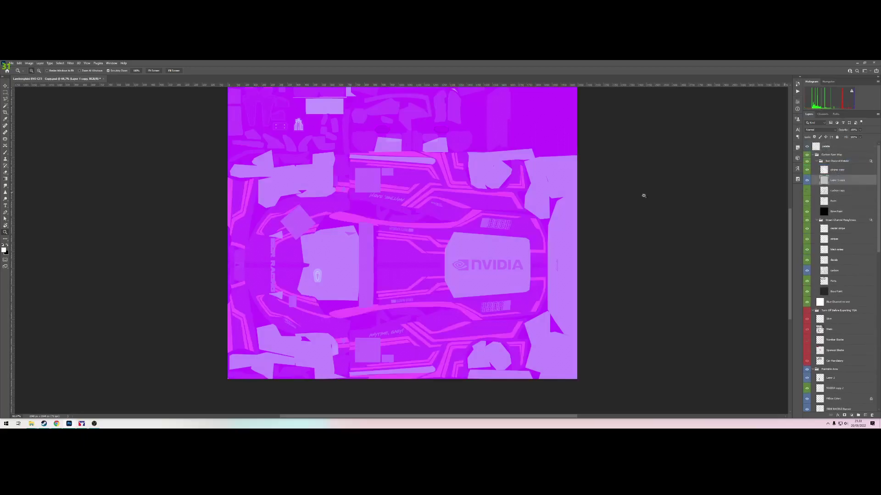
Step: Save the revised spec map as a Targa file, overwriting the existing car_spec file in the Demo folder
{"action": "scroll", "coordinate": [583, 211], "scroll_direction": "up", "scroll_amount": 2}
{"action": "scroll", "coordinate": [439, 226], "scroll_direction": "up", "scroll_amount": 2}
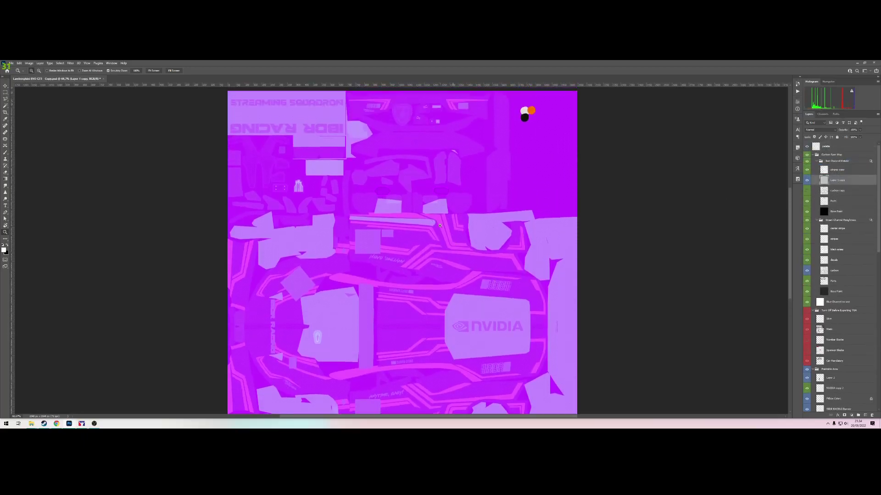
{"action": "key", "text": "ctrl+shift+s"}
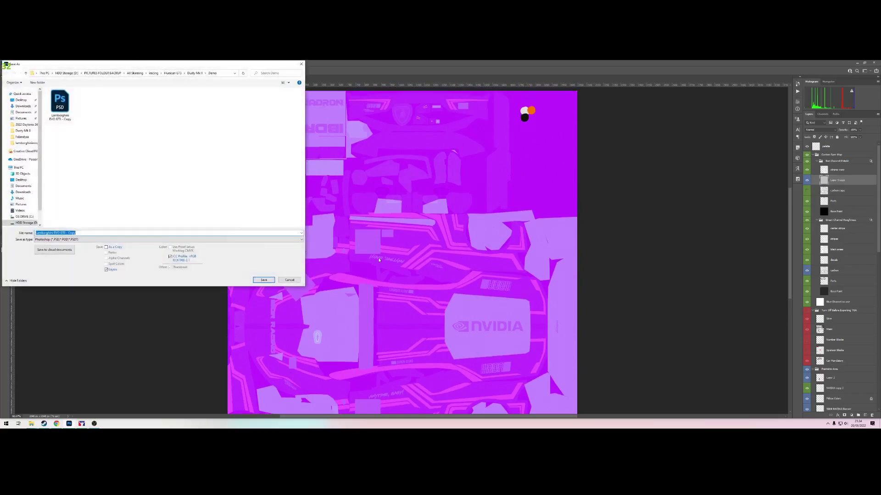
{"action": "left_click", "coordinate": [105, 240]}
{"action": "left_click", "coordinate": [91, 327]}
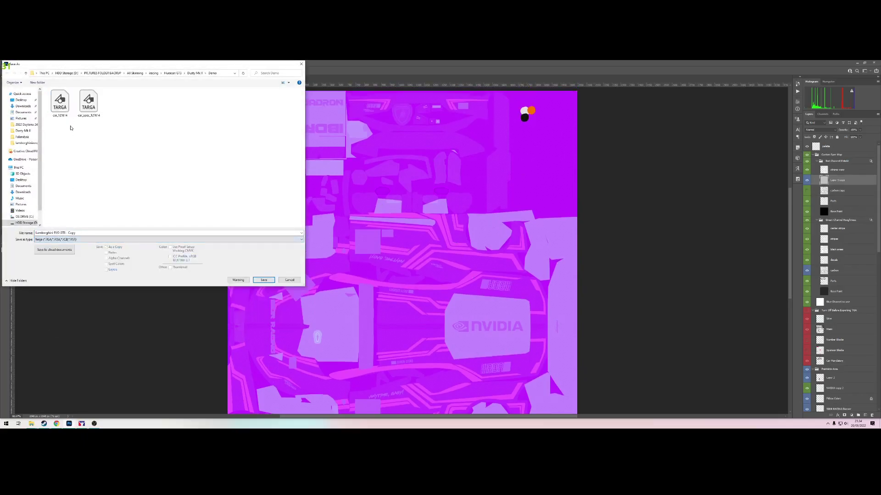
{"action": "left_click", "coordinate": [89, 103]}
{"action": "key", "text": "Return"}
{"action": "key", "text": "y"}
{"action": "key", "text": "Return"}
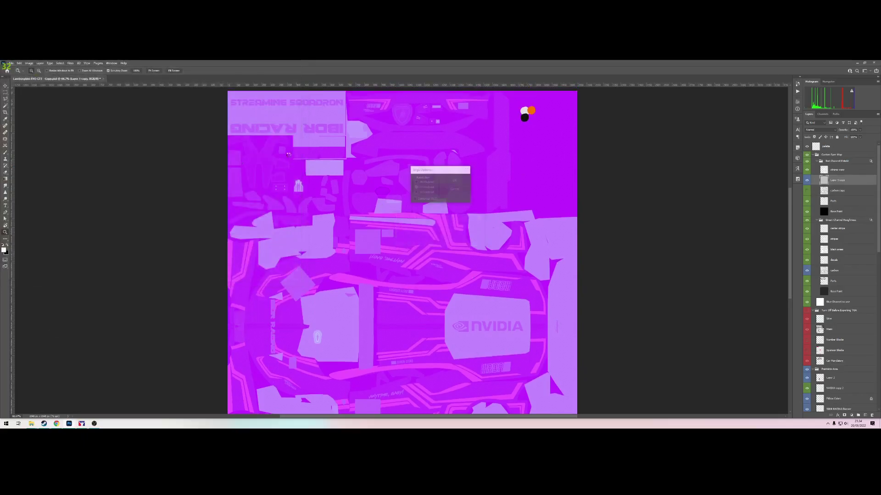
Step: Copy the updated car_spec Targa file from the Demo folder into the lamborghinievogt3 folder, replacing the existing one
{"action": "key", "text": "alt+Tab"}
{"action": "key", "text": "alt+Tab"}
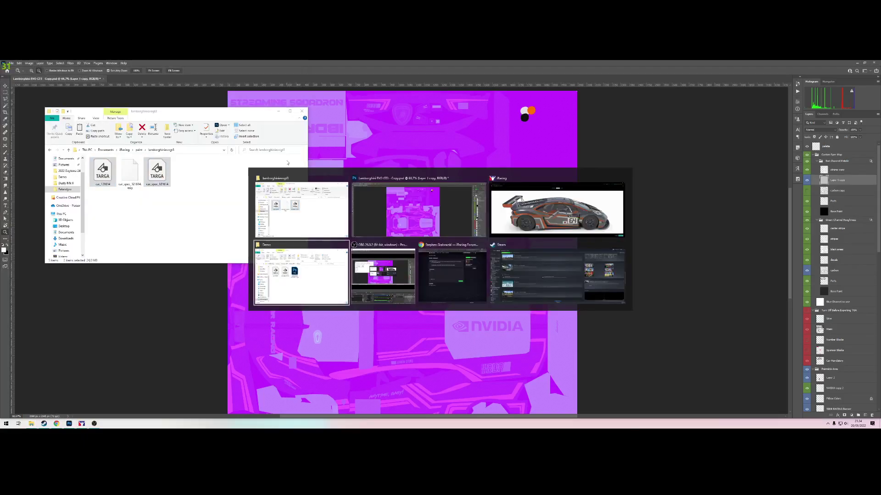
{"action": "left_click_drag", "start_coordinate": [304, 266], "coordinate": [138, 224]}
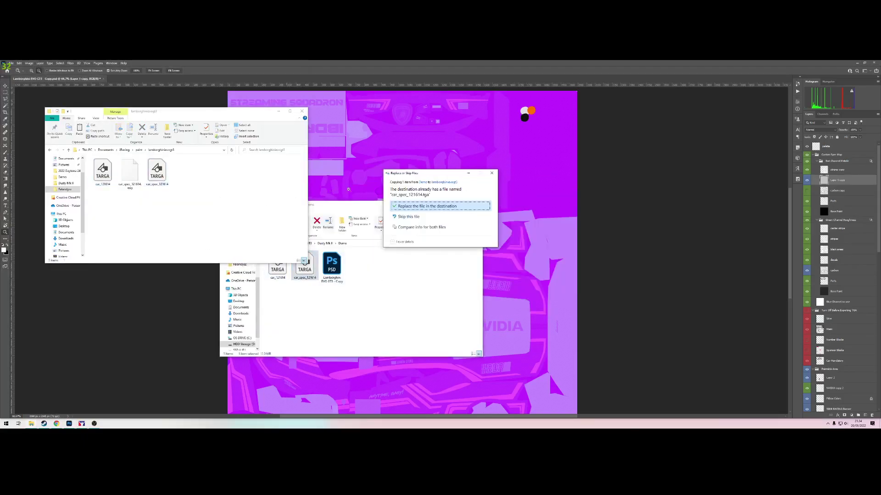
{"action": "left_click", "coordinate": [421, 206]}
Step: Switch to iRacing and examine the revised carbon finish up close on the car's side, roof and front
{"action": "key", "text": "alt+Tab"}
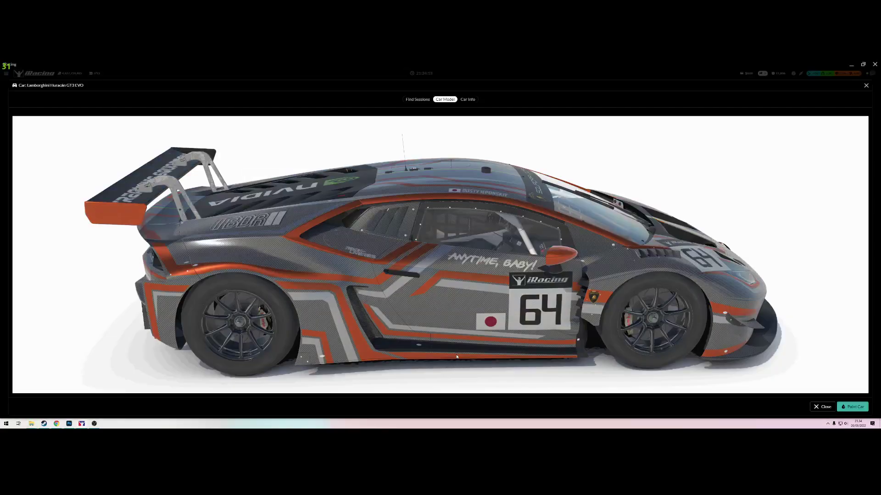
{"action": "left_click_drag", "start_coordinate": [456, 357], "coordinate": [381, 324]}
{"action": "scroll", "coordinate": [381, 324], "scroll_direction": "up", "scroll_amount": 5}
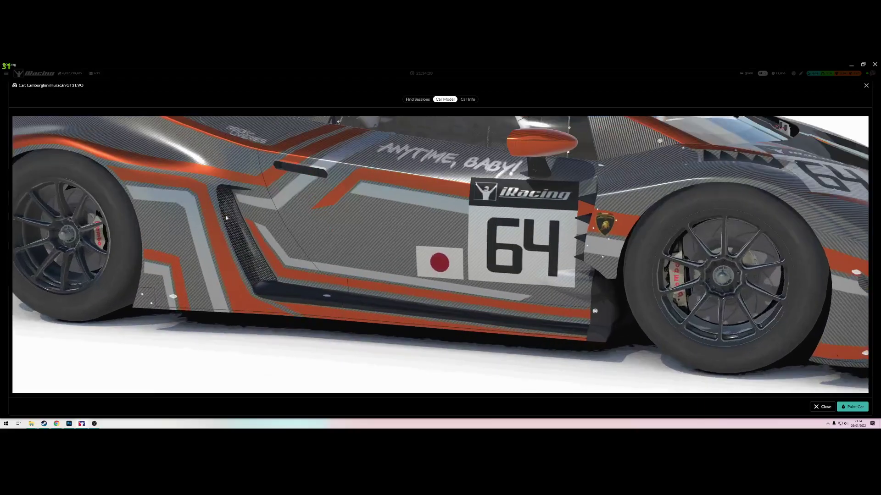
{"action": "left_click_drag", "start_coordinate": [234, 223], "coordinate": [225, 219]}
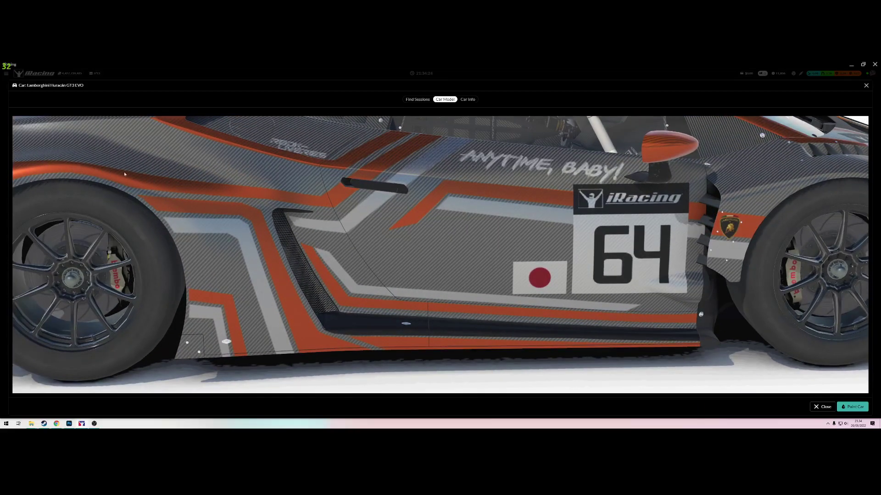
{"action": "left_click_drag", "start_coordinate": [202, 186], "coordinate": [500, 263]}
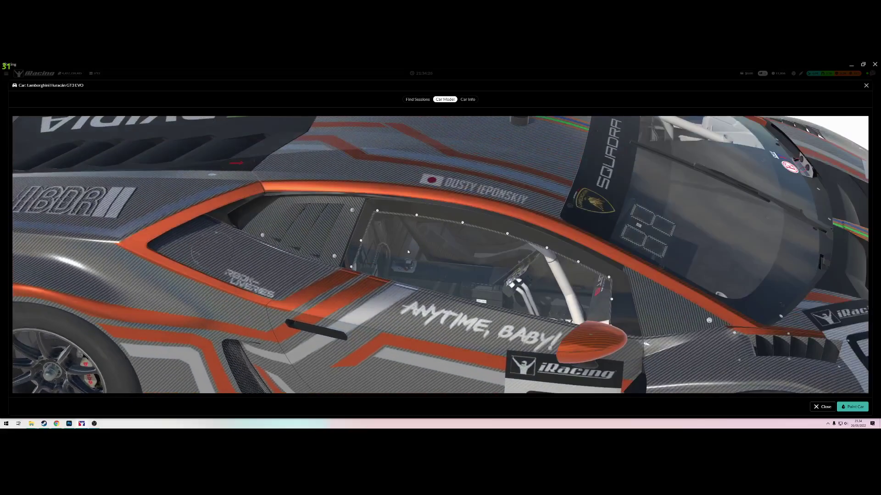
{"action": "scroll", "coordinate": [500, 263], "scroll_direction": "down", "scroll_amount": 3}
{"action": "left_click_drag", "start_coordinate": [519, 270], "coordinate": [410, 295]}
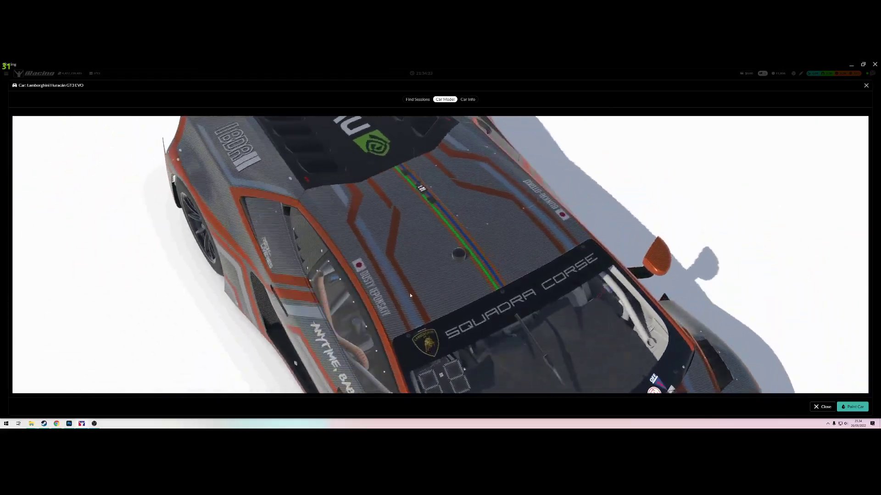
{"action": "left_click_drag", "start_coordinate": [367, 264], "coordinate": [498, 287]}
{"action": "scroll", "coordinate": [504, 234], "scroll_direction": "down", "scroll_amount": 3}
{"action": "scroll", "coordinate": [455, 226], "scroll_direction": "up", "scroll_amount": 3}
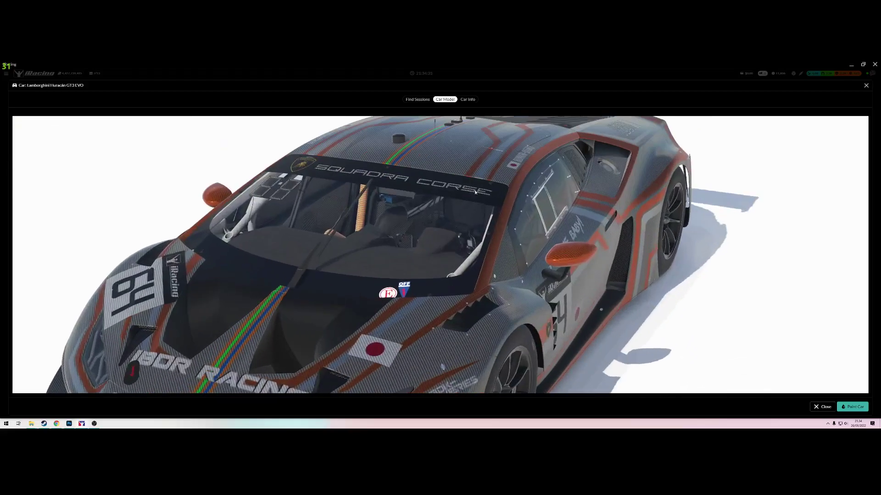
Step: Examine the carbon finish on the car's roof and front, then inspect its side up close
{"action": "left_click_drag", "start_coordinate": [407, 177], "coordinate": [372, 286]}
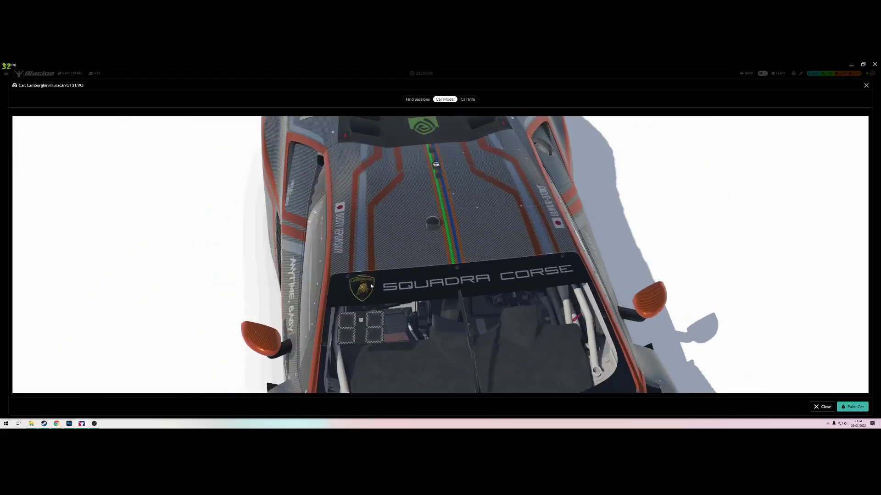
{"action": "left_click_drag", "start_coordinate": [562, 353], "coordinate": [509, 316]}
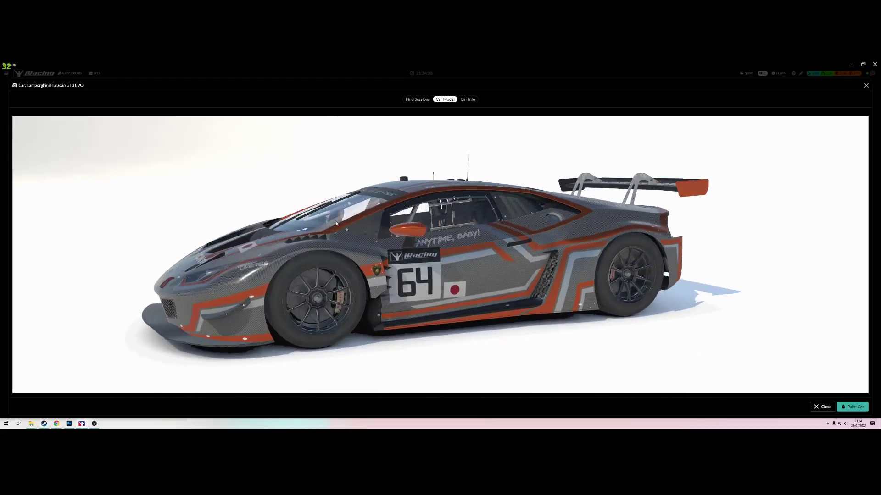
{"action": "scroll", "coordinate": [407, 212], "scroll_direction": "up", "scroll_amount": 4}
{"action": "scroll", "coordinate": [391, 170], "scroll_direction": "down", "scroll_amount": 3}
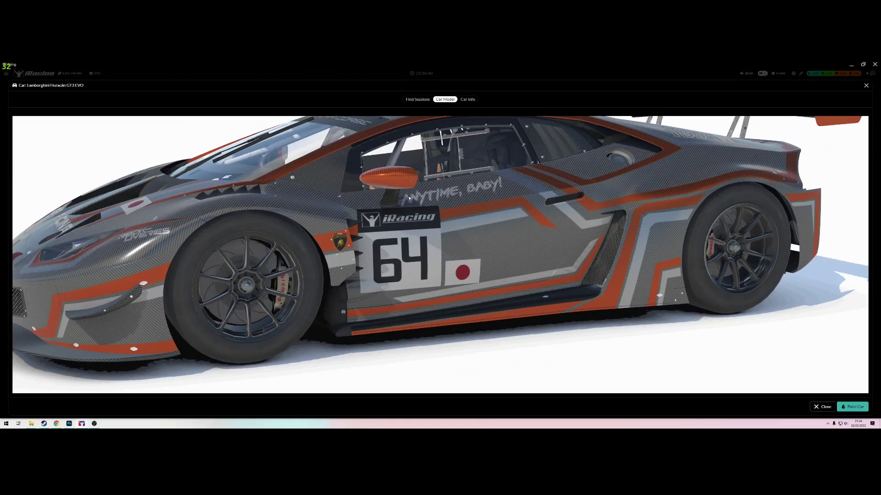
Step: Delete the car_spec Targa file and its accompanying mip file from the lamborghinievogt3 folder, keeping the car paint file
{"action": "key", "text": "alt+Tab"}
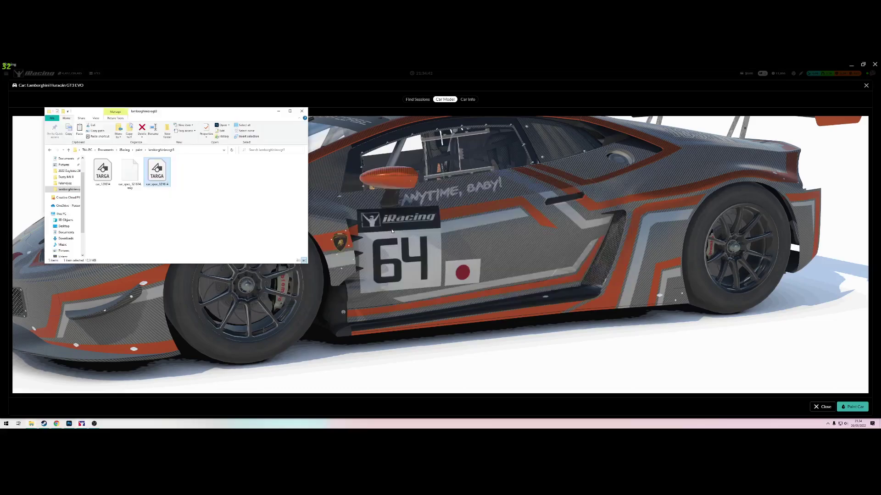
{"action": "left_click", "coordinate": [231, 199]}
{"action": "left_click_drag", "start_coordinate": [167, 206], "coordinate": [136, 167]}
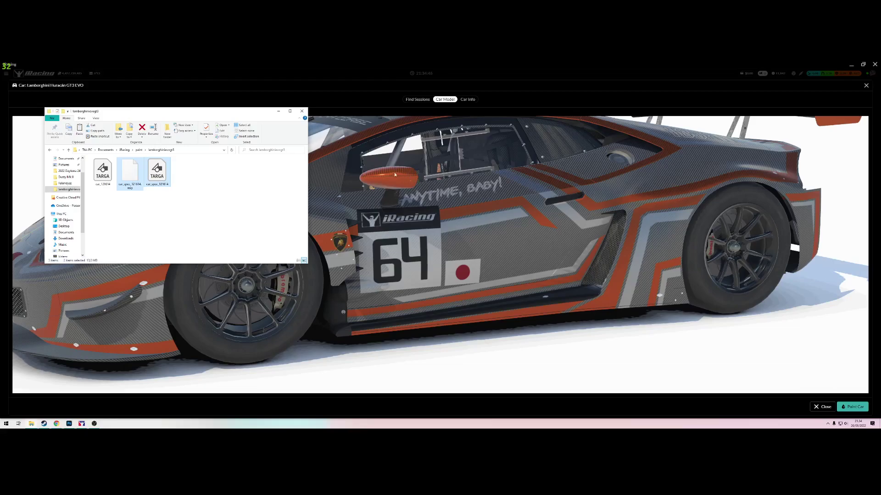
{"action": "key", "text": "Delete"}
Step: Examine the car in iRacing without the custom spec map, checking its finish on the body and roof
{"action": "left_click_drag", "start_coordinate": [398, 172], "coordinate": [413, 178]}
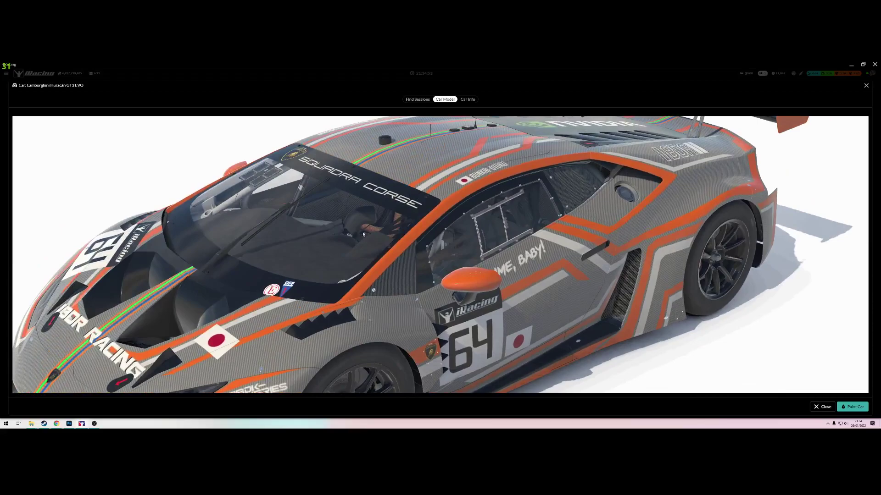
{"action": "key", "text": "alt+Tab"}
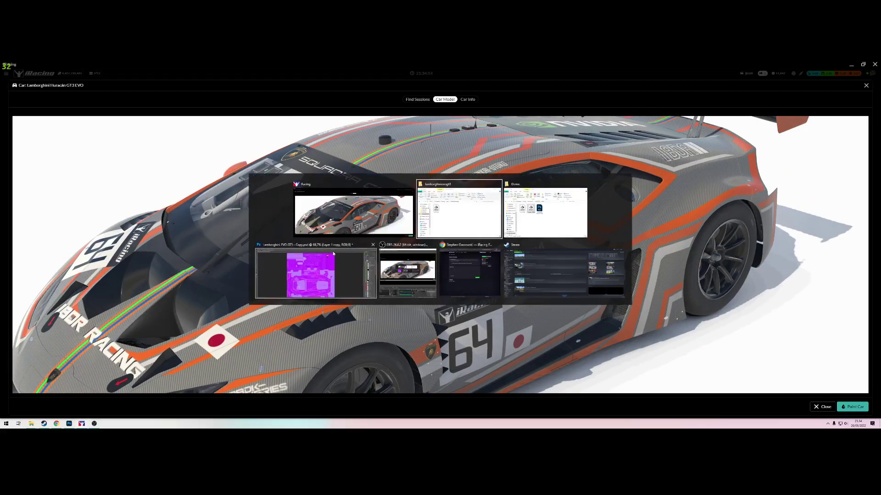
{"action": "left_click", "coordinate": [315, 273], "text": "alt"}
{"action": "key", "text": "alt+Tab"}
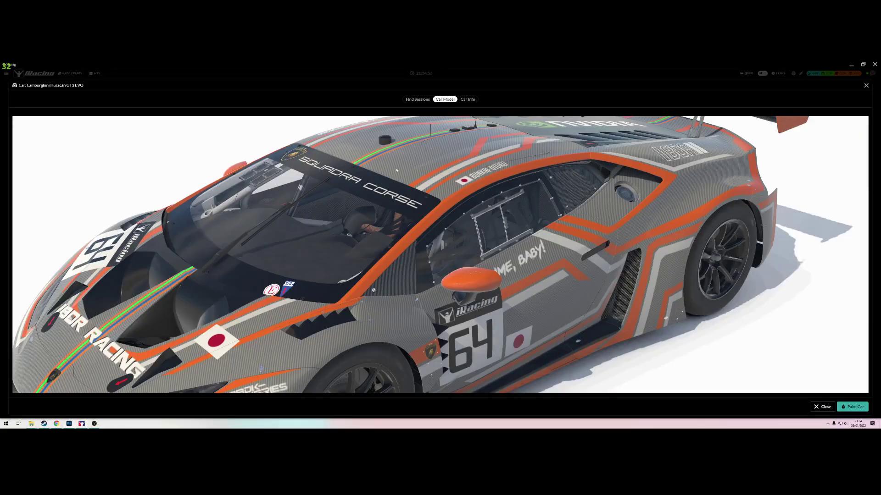
{"action": "left_click_drag", "start_coordinate": [262, 182], "coordinate": [451, 284]}
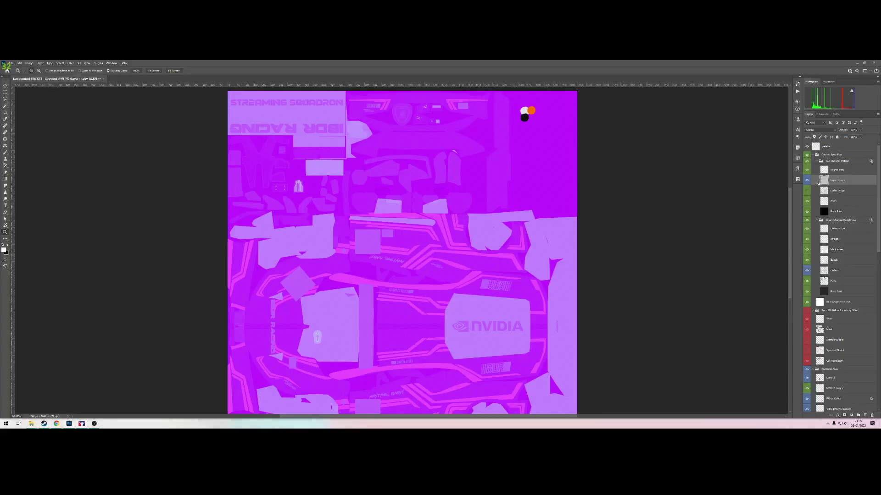
Step: Hide Layer 1 copy and show carbon copy in the red channel metallic group, and save the spec map as Targa over the existing car_spec file
{"action": "left_click", "coordinate": [807, 180]}
{"action": "left_click", "coordinate": [806, 191]}
{"action": "key", "text": "ctrl+shift+s"}
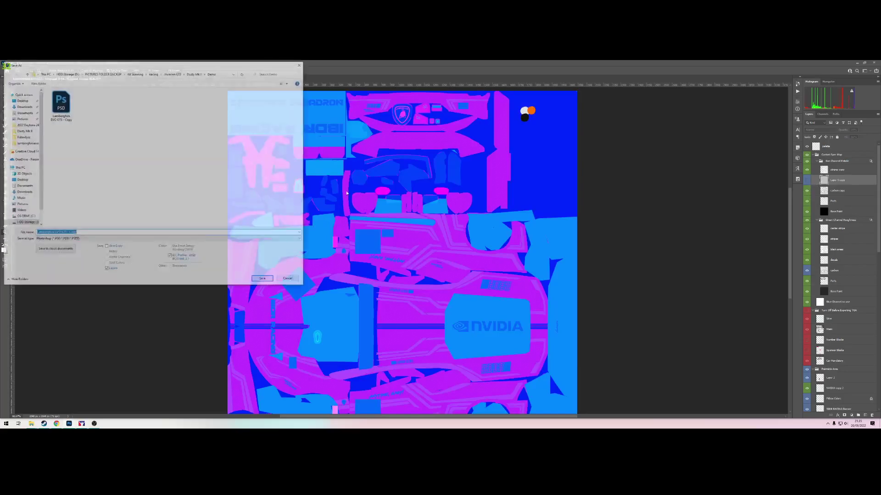
{"action": "left_click", "coordinate": [138, 239]}
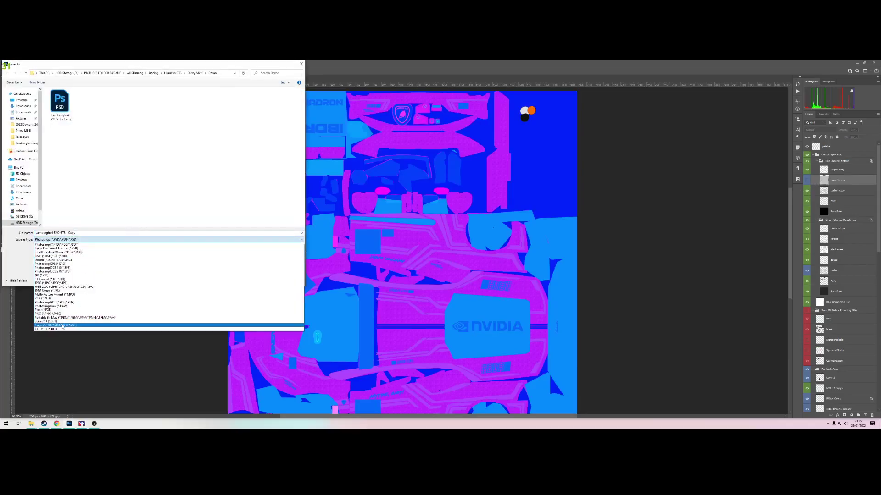
{"action": "left_click", "coordinate": [61, 325]}
{"action": "double_click", "coordinate": [93, 113]}
{"action": "key", "text": "y"}
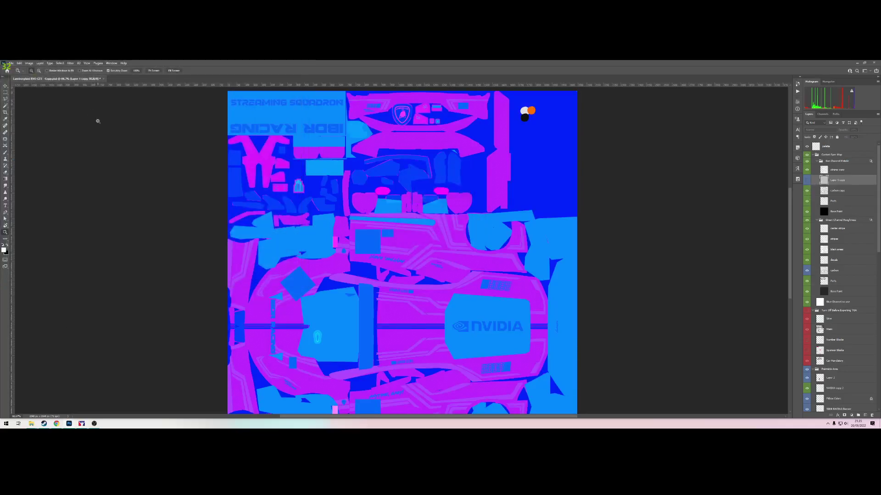
Step: Copy the newly saved car_spec Targa file from the Demo folder into the lamborghinievogt3 folder
{"action": "key", "text": "alt+Tab"}
{"action": "key", "text": "alt+Tab"}
{"action": "key", "text": "alt+Tab"}
{"action": "key", "text": "alt+Tab"}
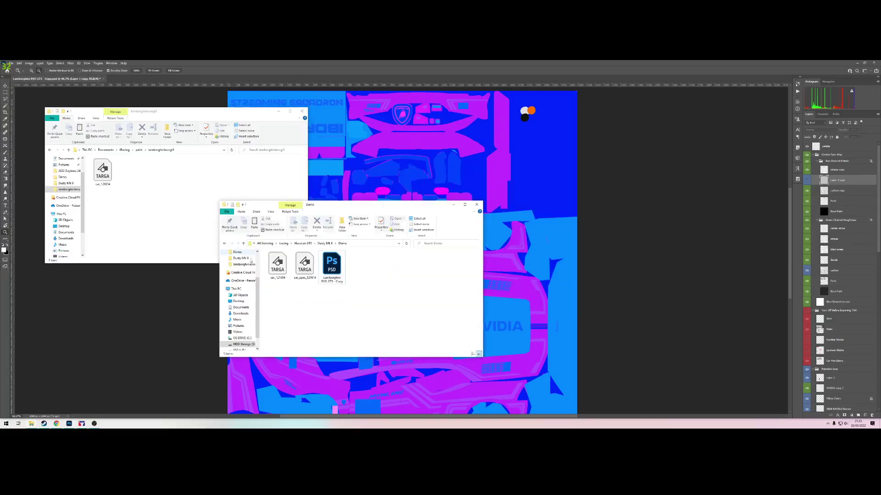
{"action": "left_click_drag", "start_coordinate": [304, 265], "coordinate": [193, 229]}
Step: Switch to iRacing and examine the car's carbon finish with the new spec map from both sides
{"action": "key", "text": "alt+Tab"}
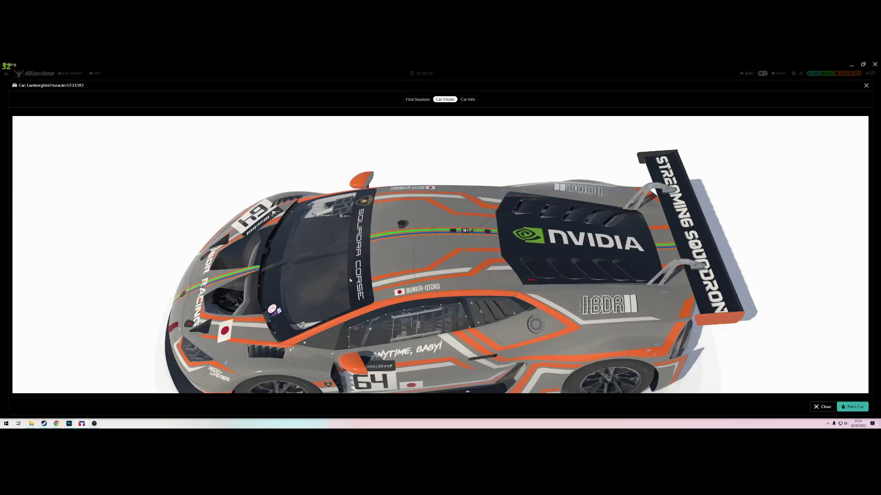
{"action": "left_click_drag", "start_coordinate": [350, 279], "coordinate": [452, 282]}
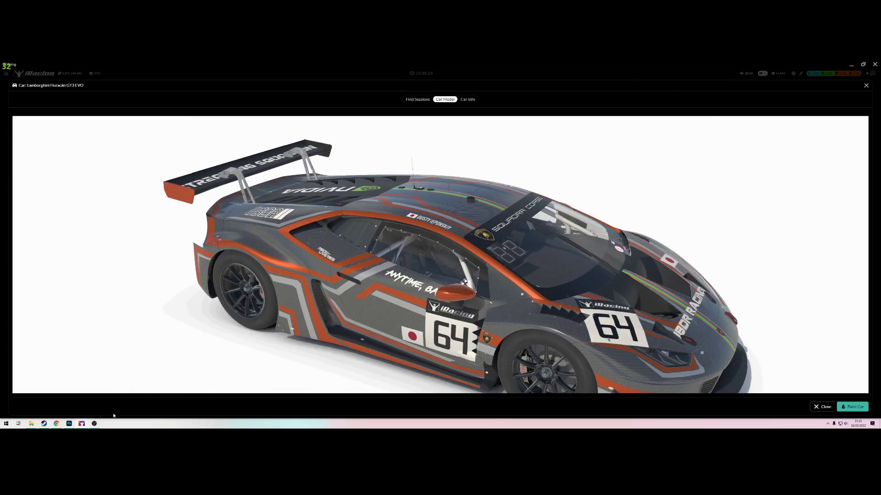
{"action": "left_click", "coordinate": [94, 424]}
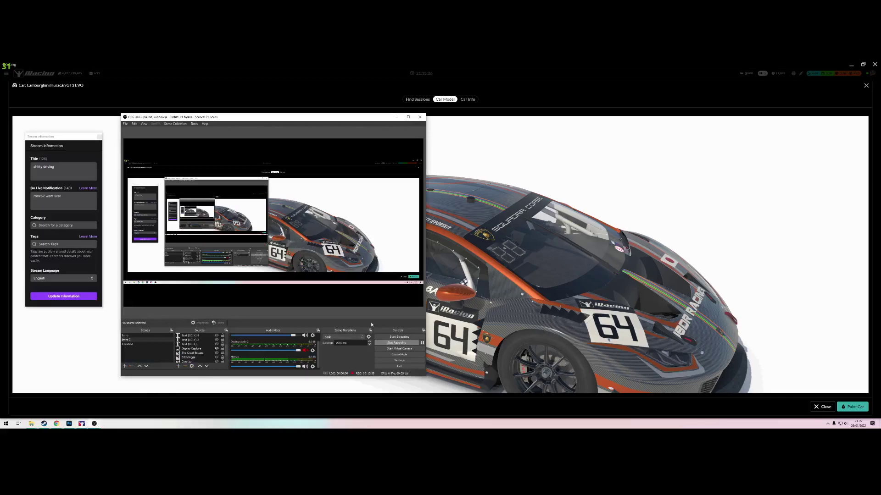